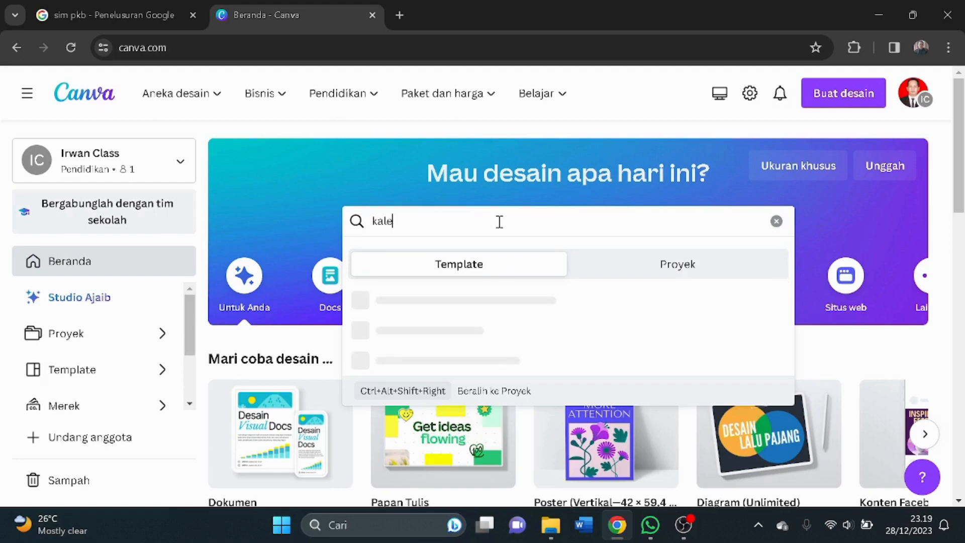
Search the templates for "kalender 2024" and preview the Biru Putih Ceria Maksimalis family photo collage wall calendar
text(nder 2024)
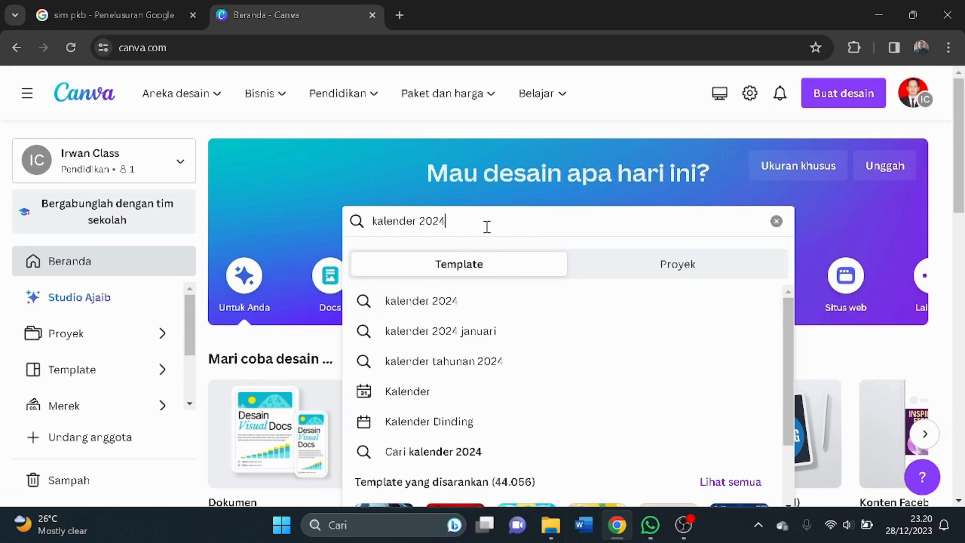
key(Return)
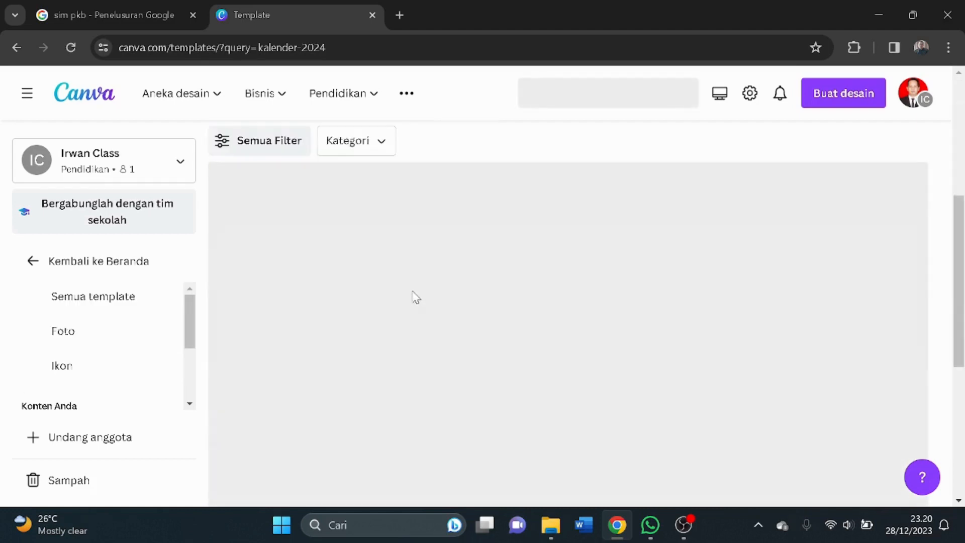
scroll(416, 298, down, 3)
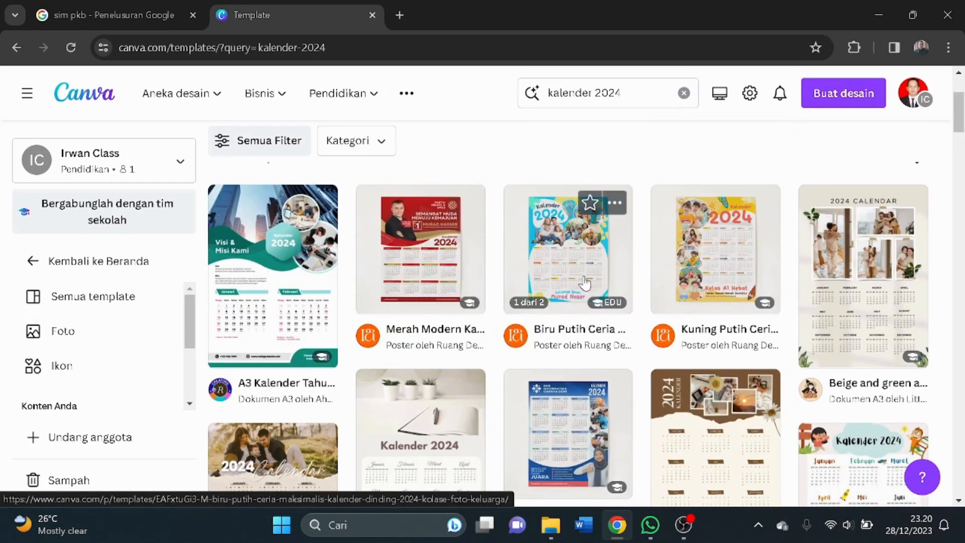
scroll(585, 285, down, 2)
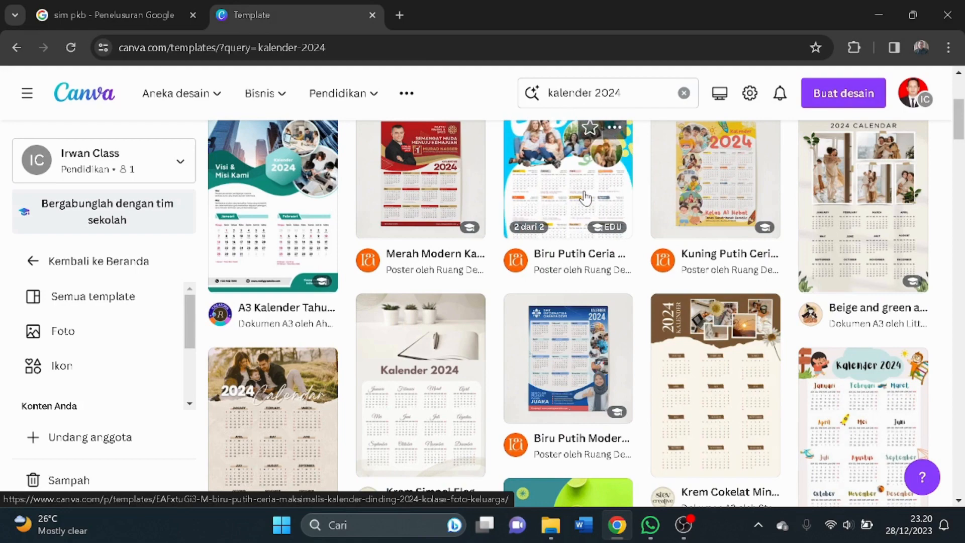
click(586, 197)
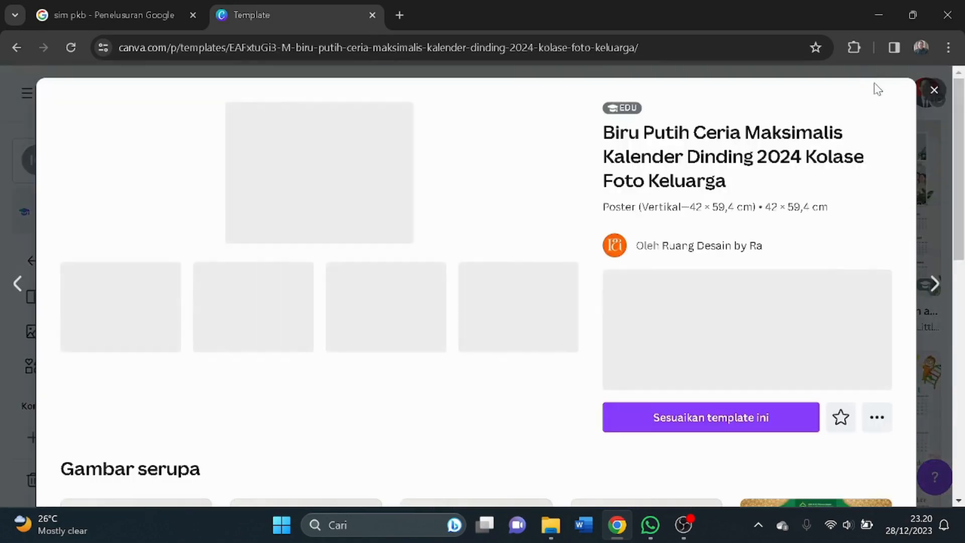
click(931, 90)
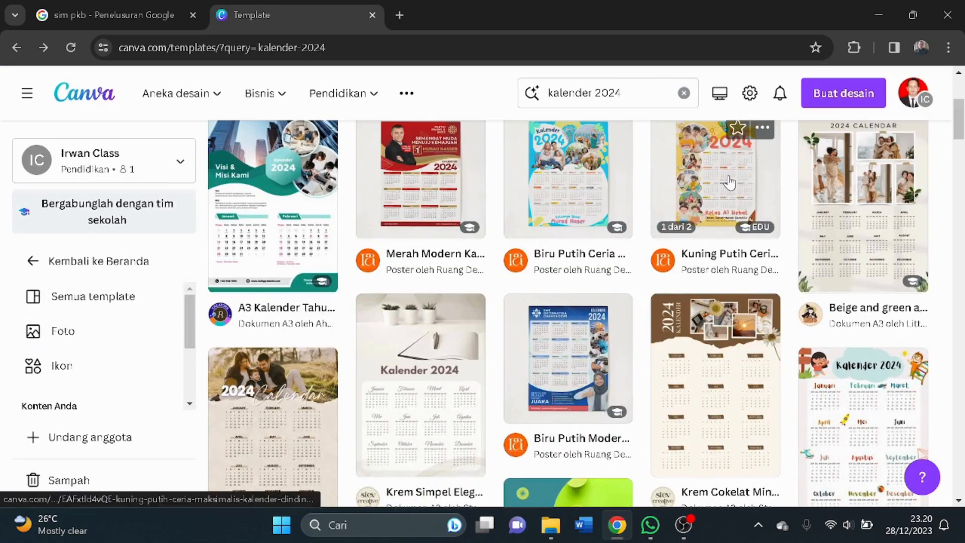
Create a design from the Kuning Putih Ceria Maksimalis kindergarten wall calendar template and dismiss the poster print order
click(729, 182)
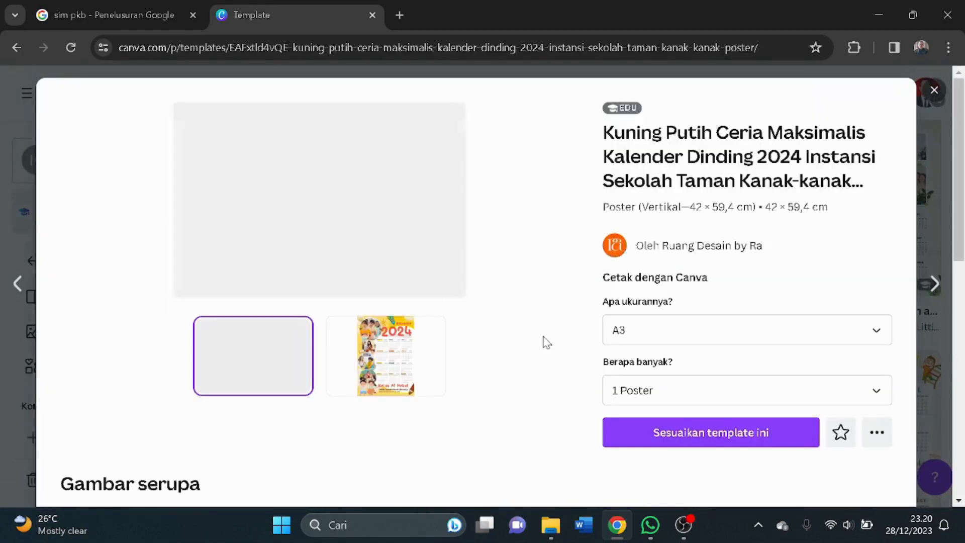
click(372, 378)
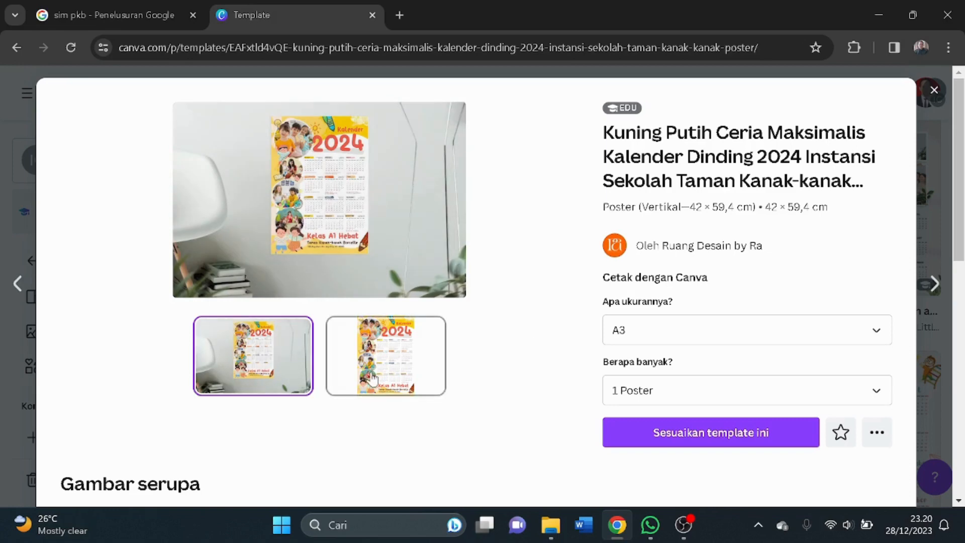
click(746, 445)
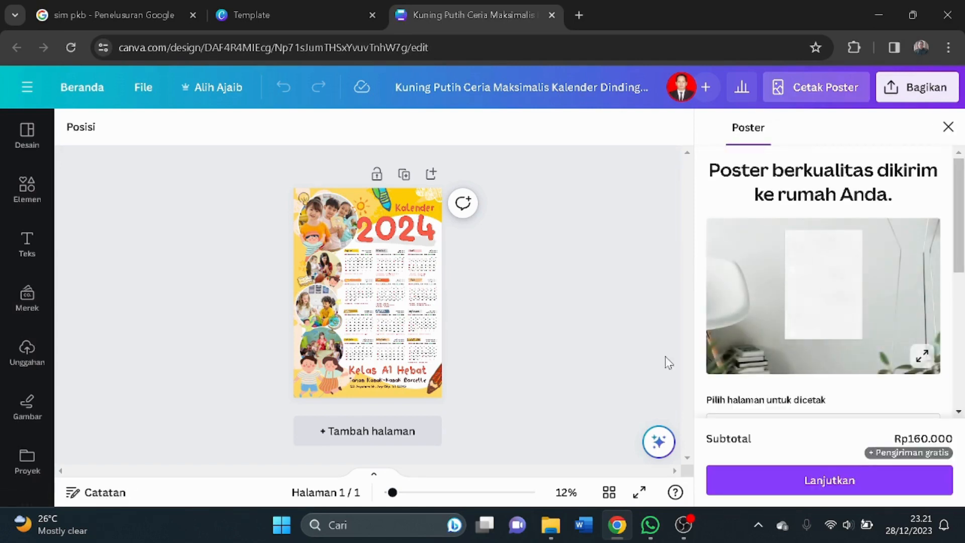
click(948, 127)
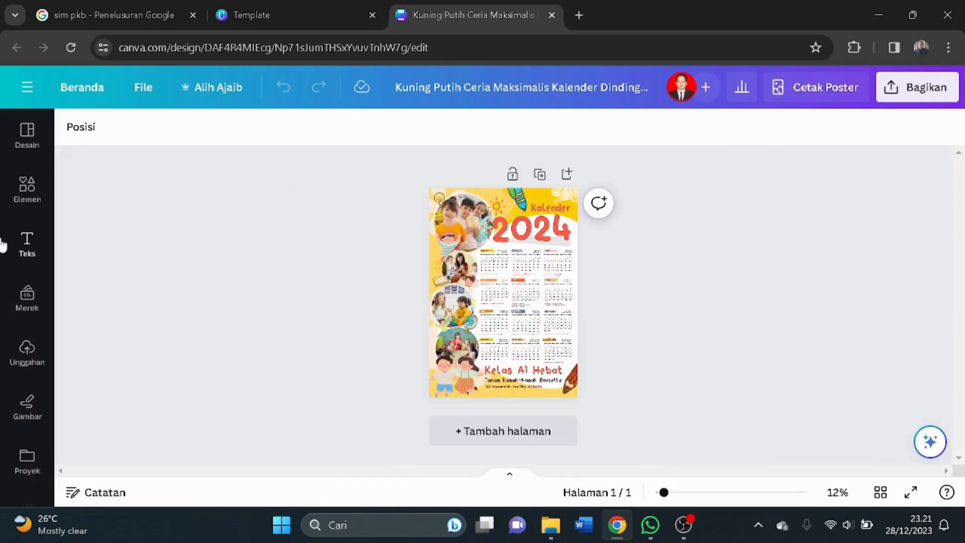
Examine the calendar poster at 27% zoom, from the 2024 title and photos down to the class name text
click(28, 146)
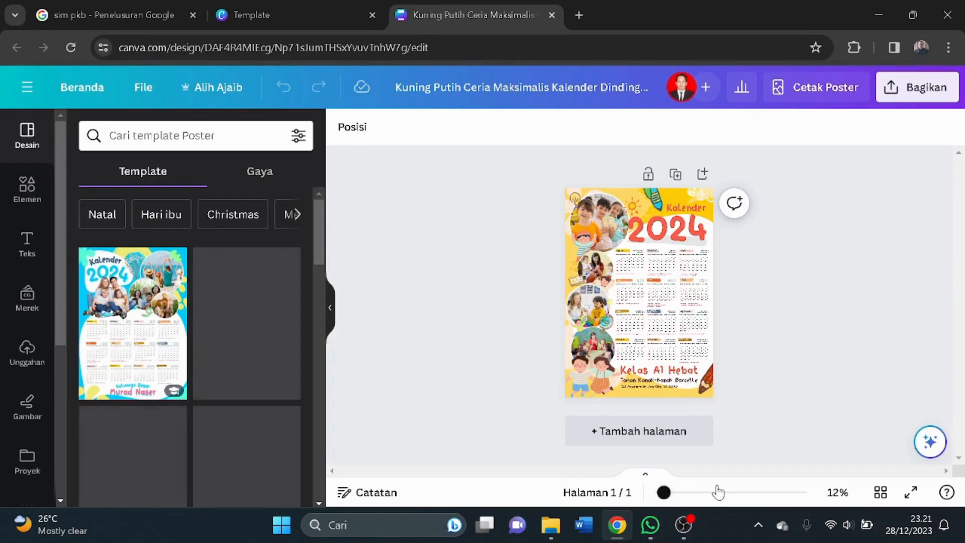
drag(718, 492, 694, 493)
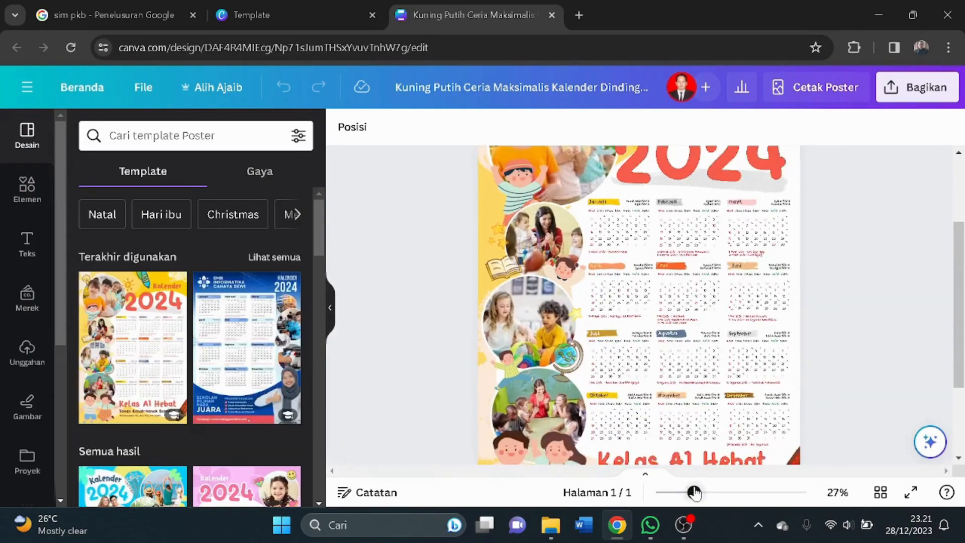
scroll(674, 342, up, 3)
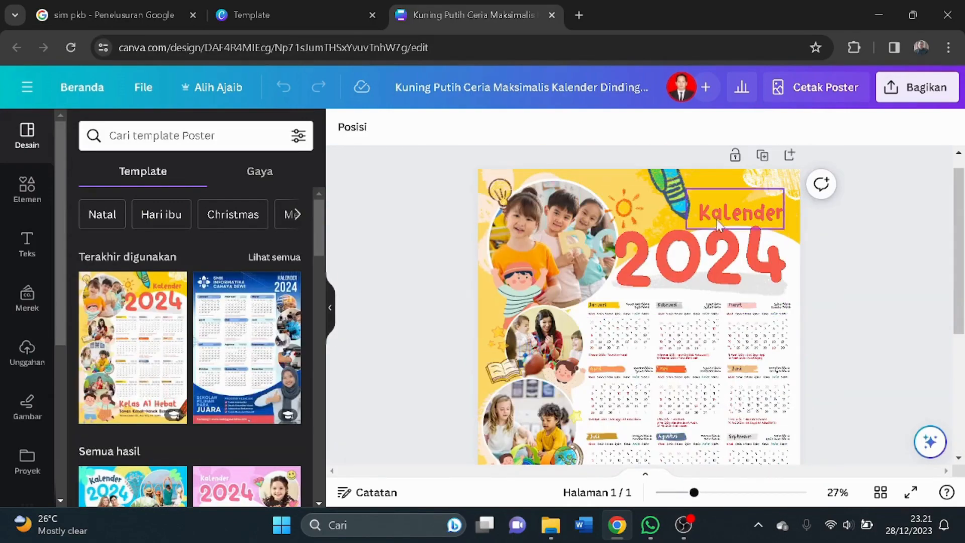
scroll(706, 259, down, 5)
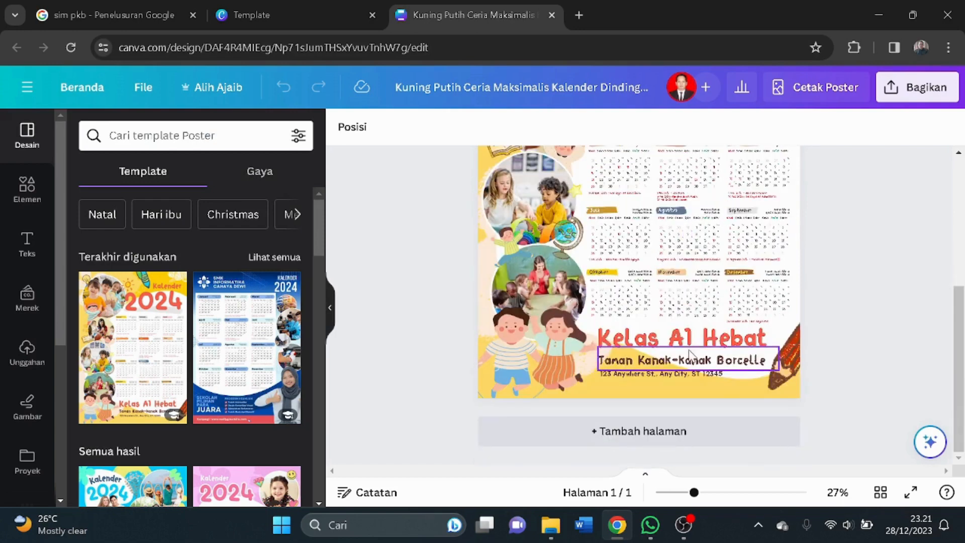
click(696, 344)
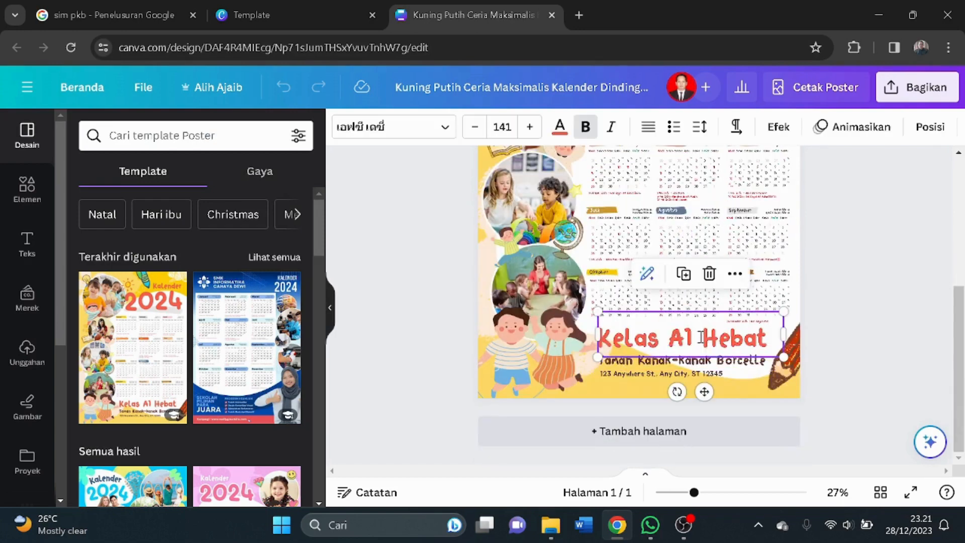
click(701, 339)
click(701, 337)
scroll(748, 358, up, 4)
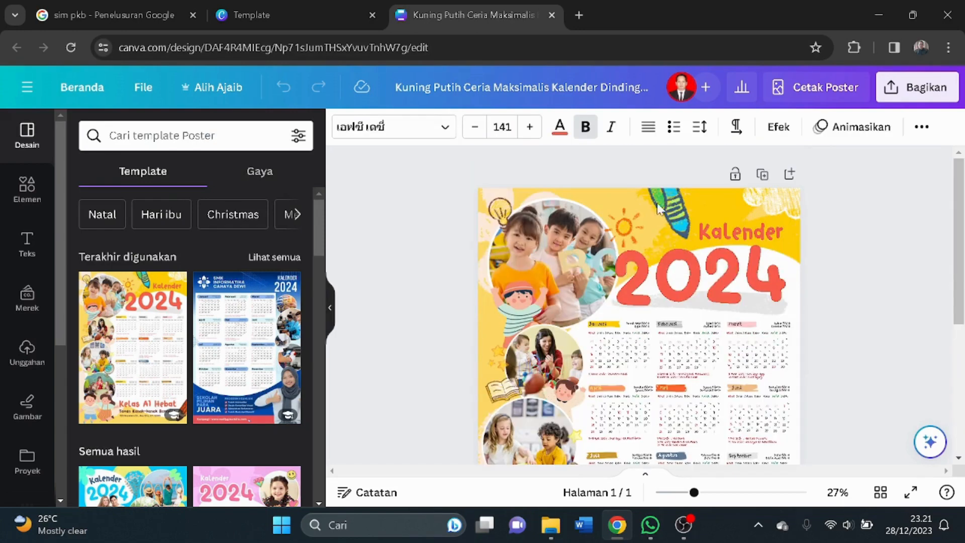
scroll(620, 286, down, 5)
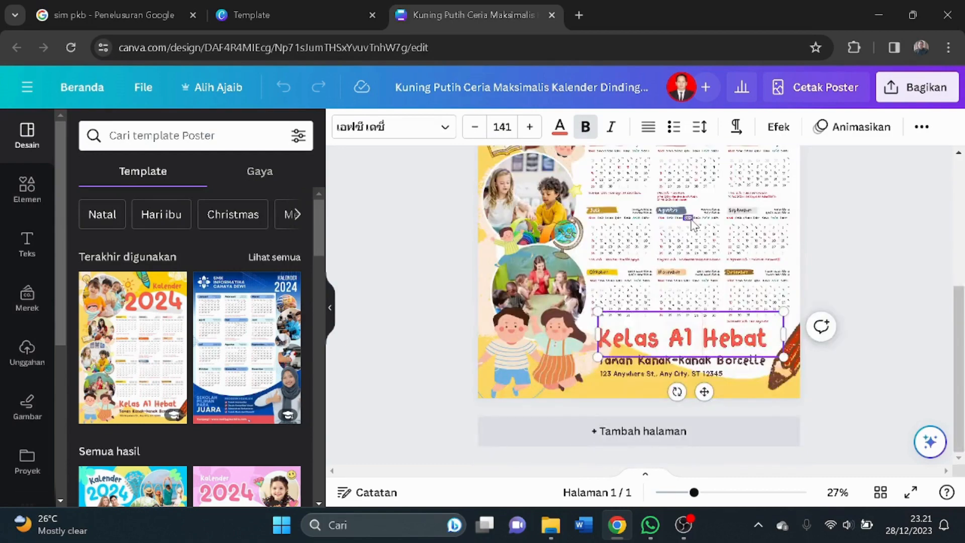
scroll(689, 216, up, 5)
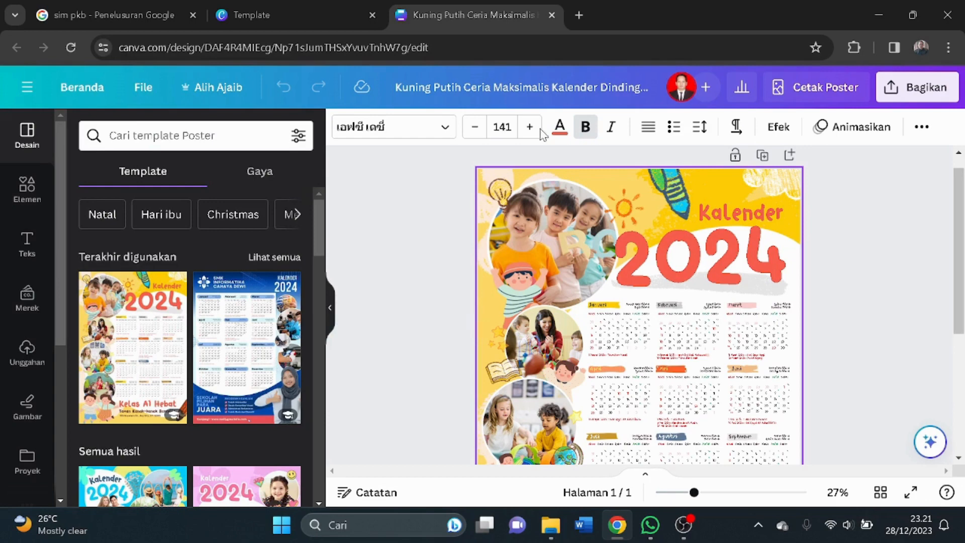
Recolor the poster's yellow background shape with the custom solid blue #6772FF
click(482, 326)
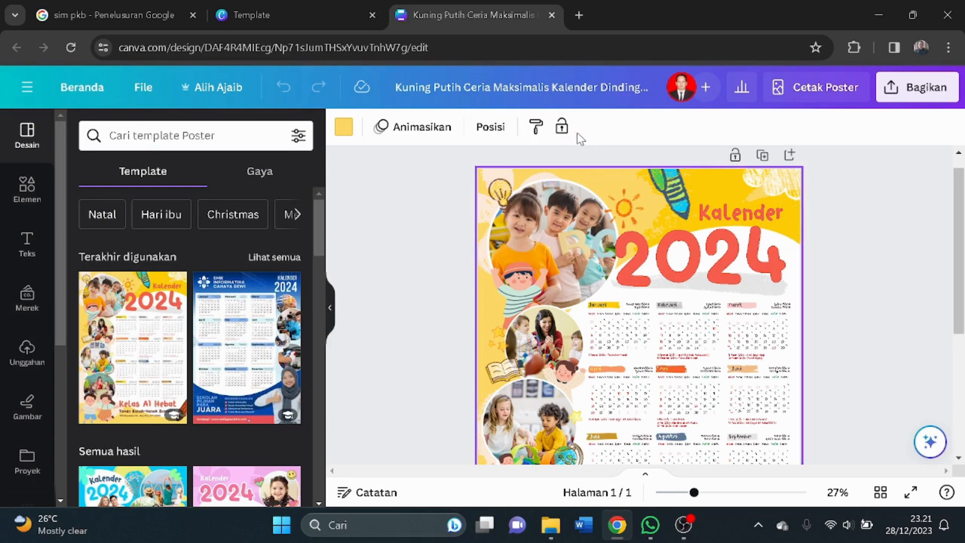
click(342, 129)
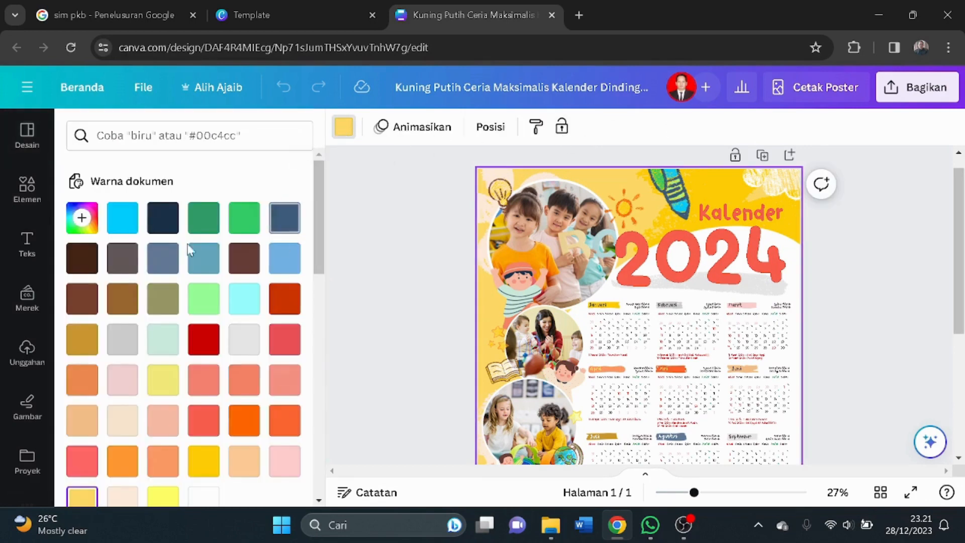
scroll(158, 296, down, 3)
scroll(158, 296, up, 3)
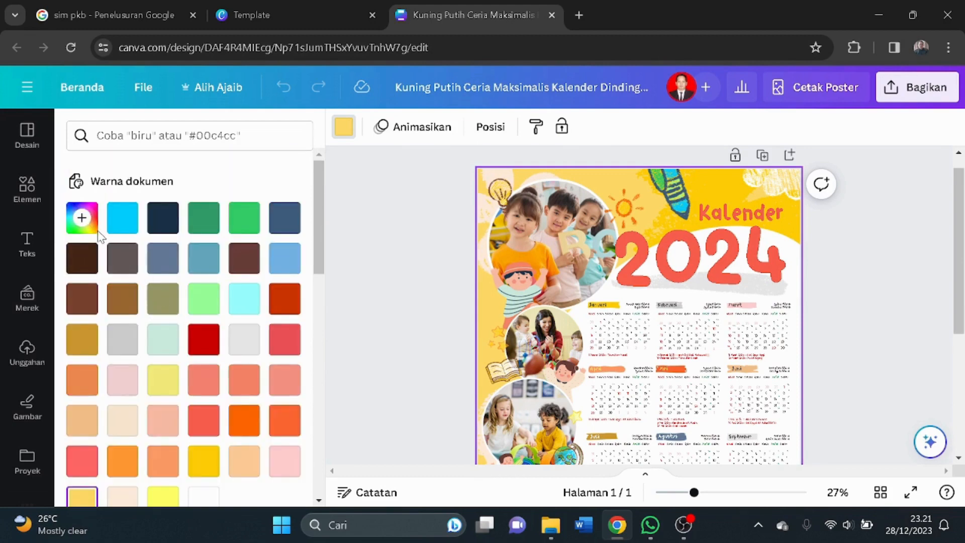
click(83, 219)
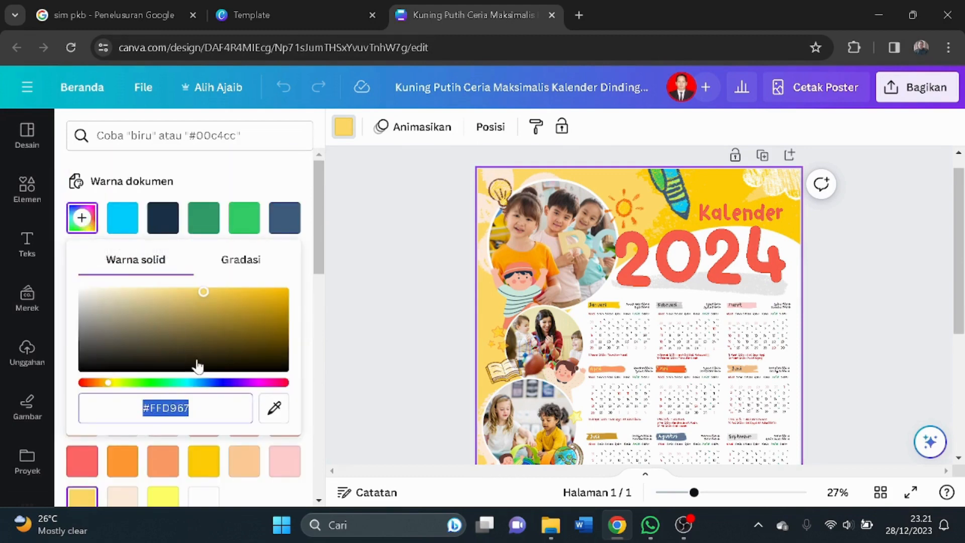
click(223, 383)
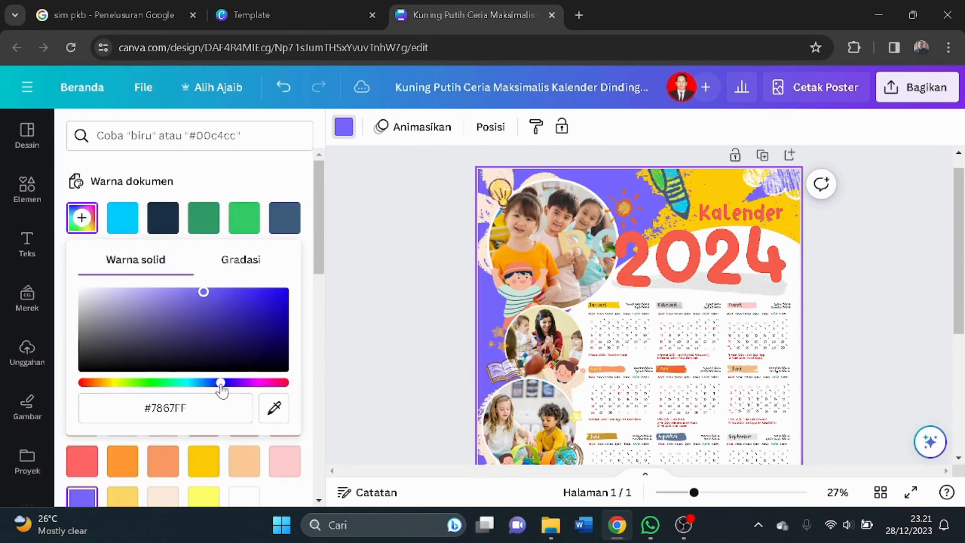
mouse_move(223, 390)
mouse_down()
mouse_move(232, 391)
mouse_move(204, 393)
mouse_move(217, 392)
mouse_up()
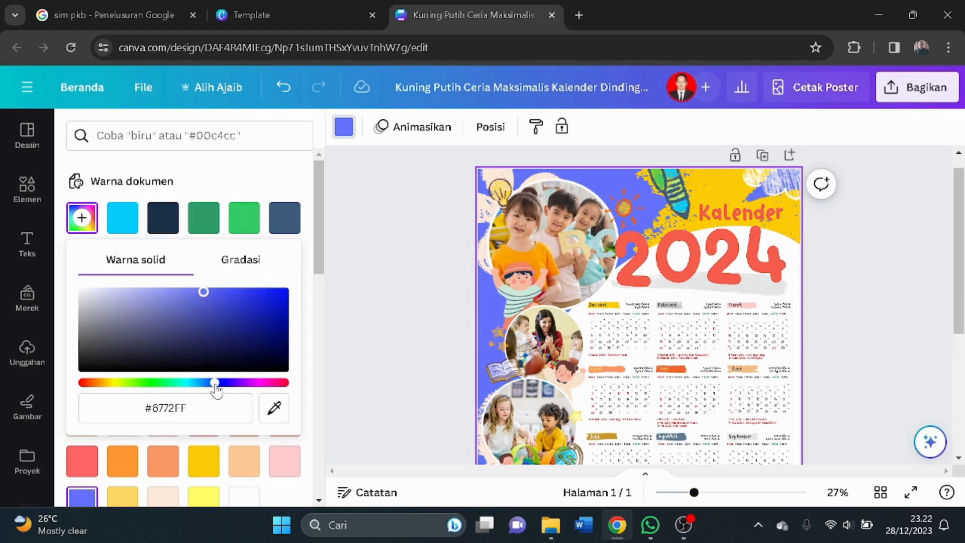
Deepen the poster background's custom blue to #1624D4 and deselect the background
click(72, 500)
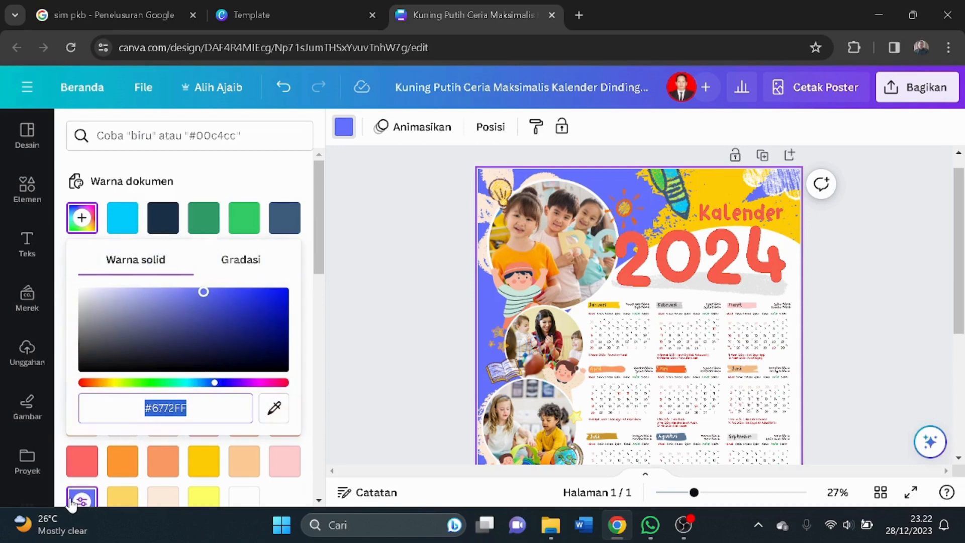
click(276, 301)
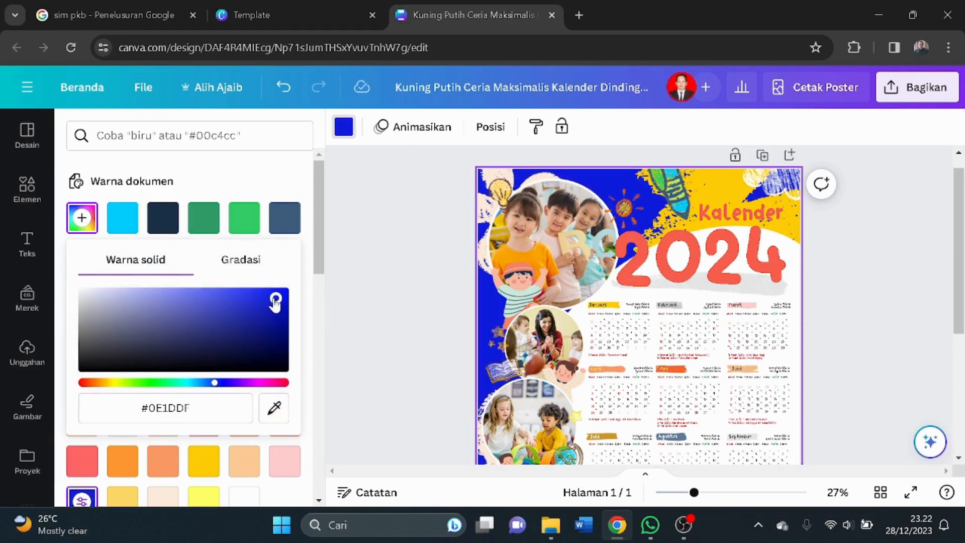
drag(275, 302, 268, 308)
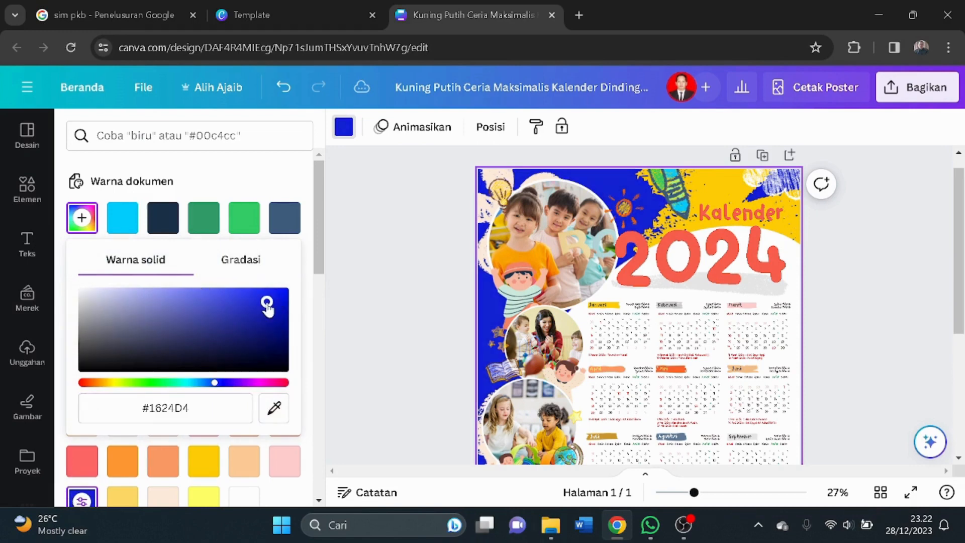
click(436, 286)
scroll(436, 286, down, 3)
scroll(437, 287, up, 3)
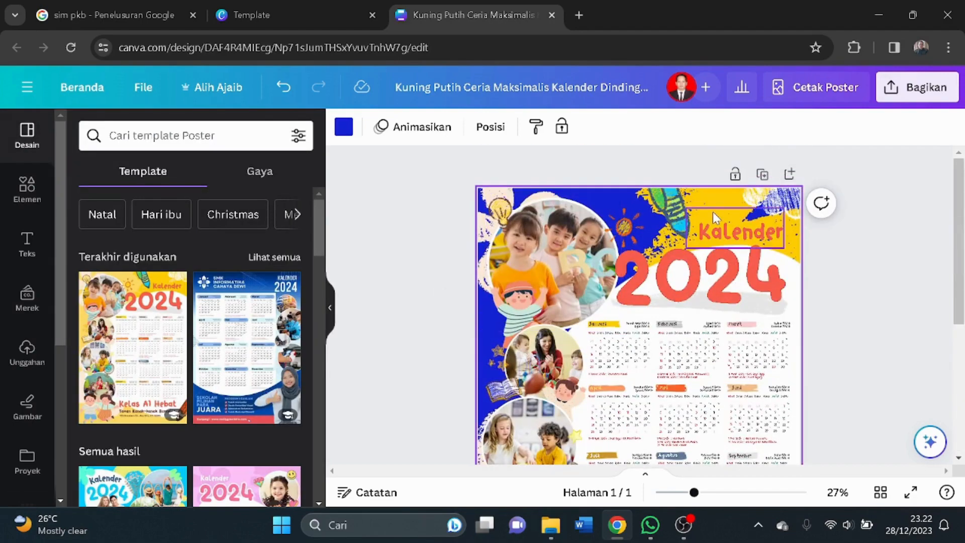
click(712, 185)
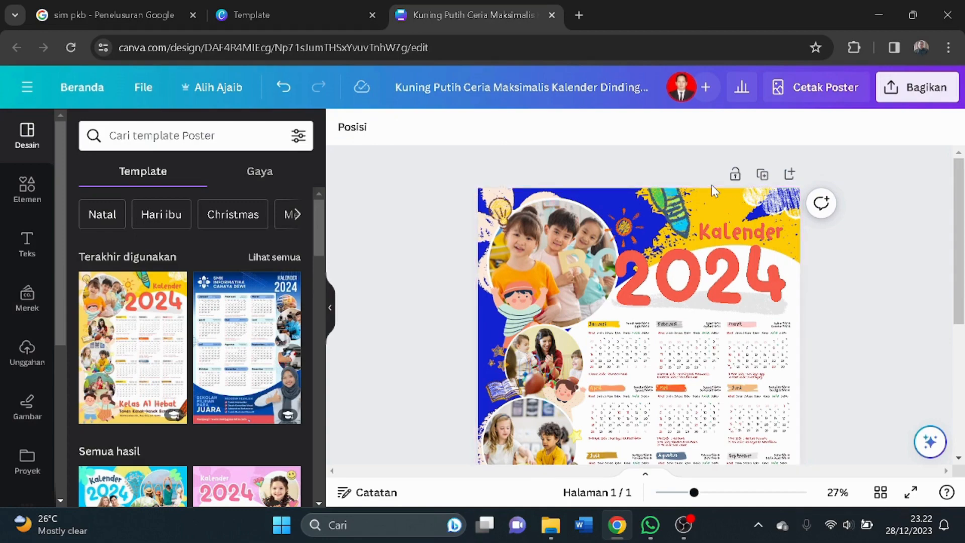
Try to replace the class name heading at the poster's bottom with "smp negeri 2 rantebul"
scroll(712, 206, down, 5)
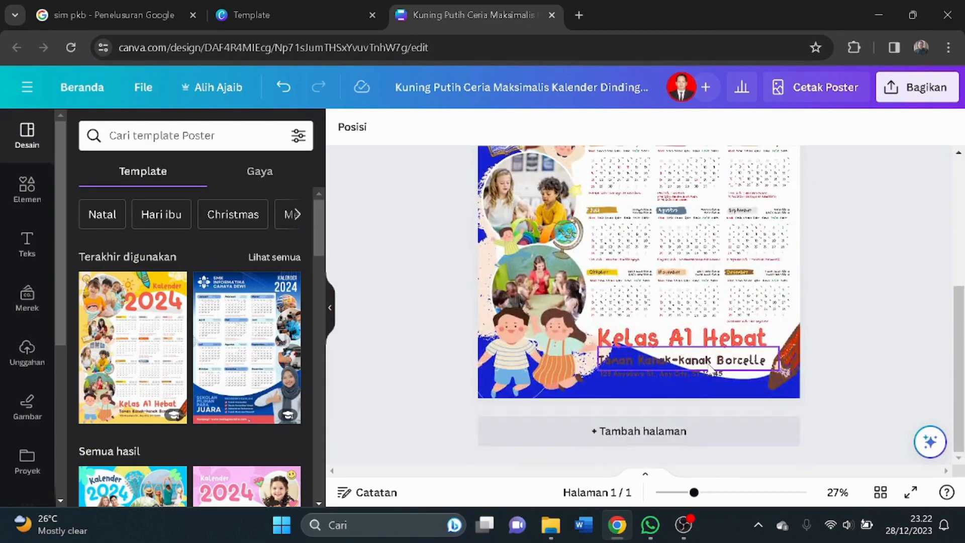
click(693, 346)
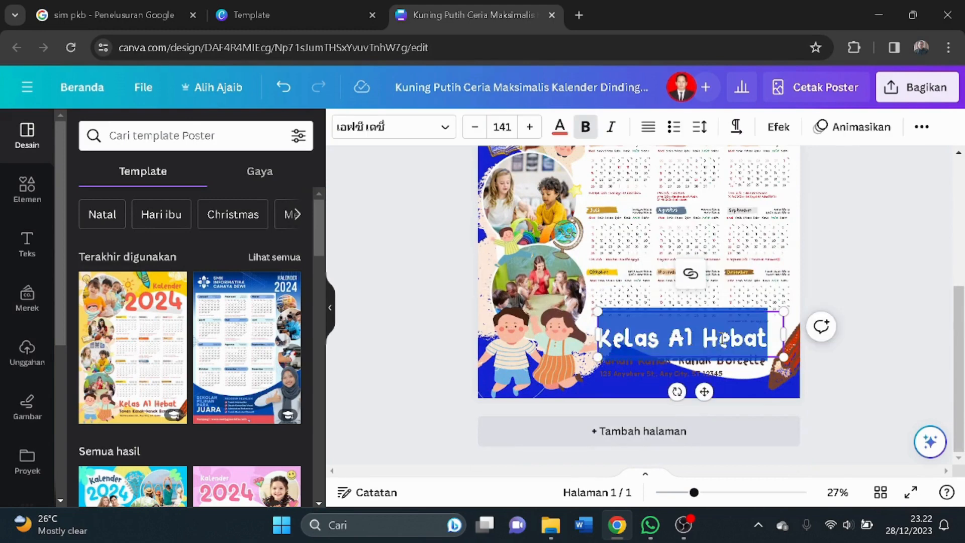
key(BackSpace)
key(BackSpace)
key(BackSpace)
key(BackSpace)
key(BackSpace)
key(BackSpace)
key(BackSpace)
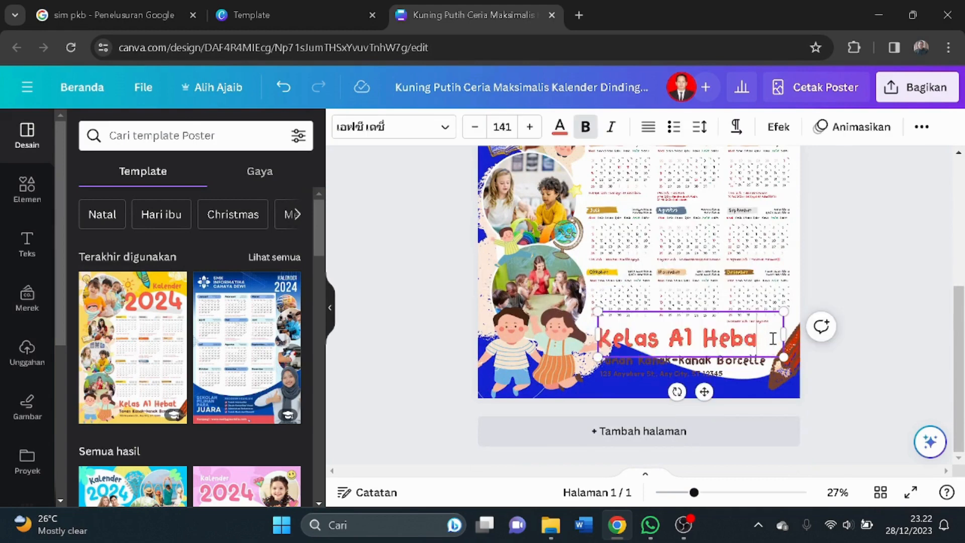
key(BackSpace)
key(BackSpace)
key(BackSpace)
key(BackSpace)
key(BackSpace)
key(BackSpace)
key(BackSpace)
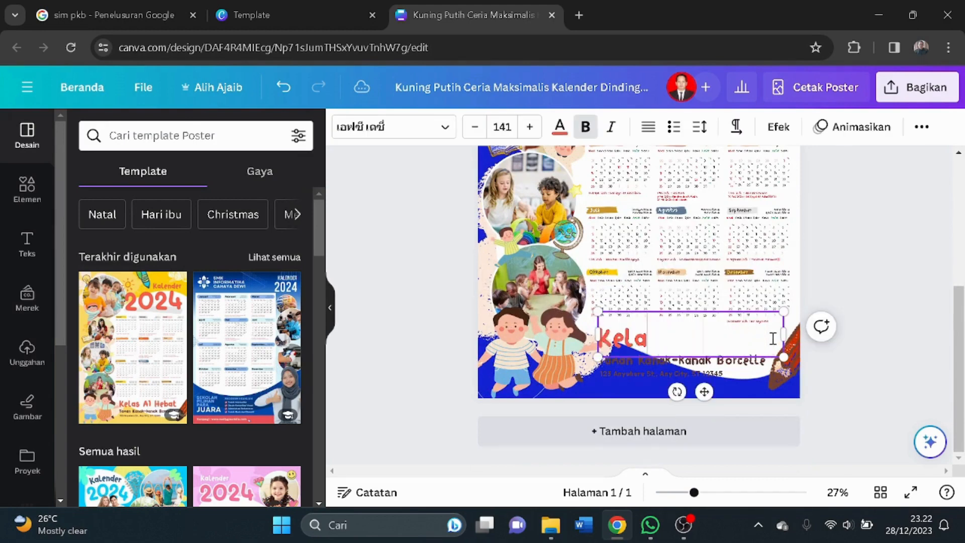
text(smp)
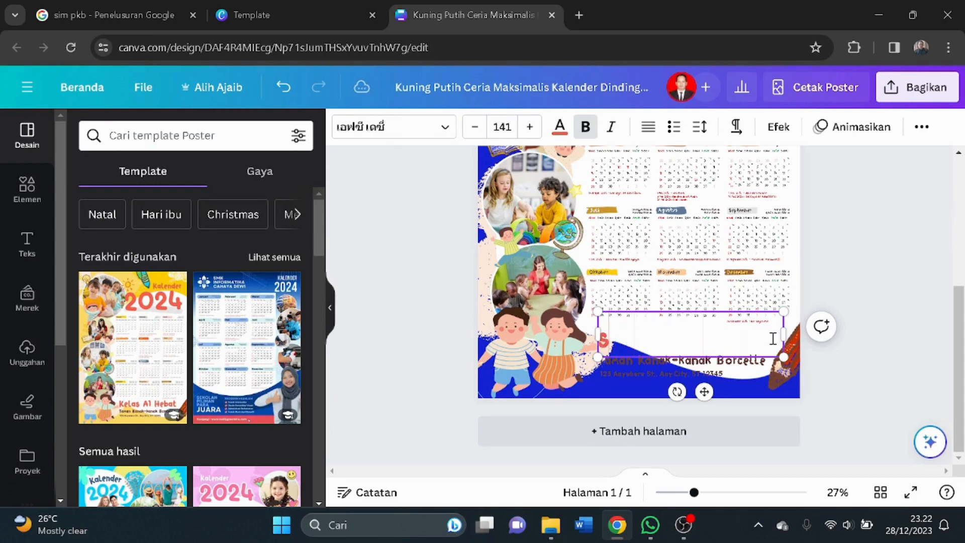
text( neg)
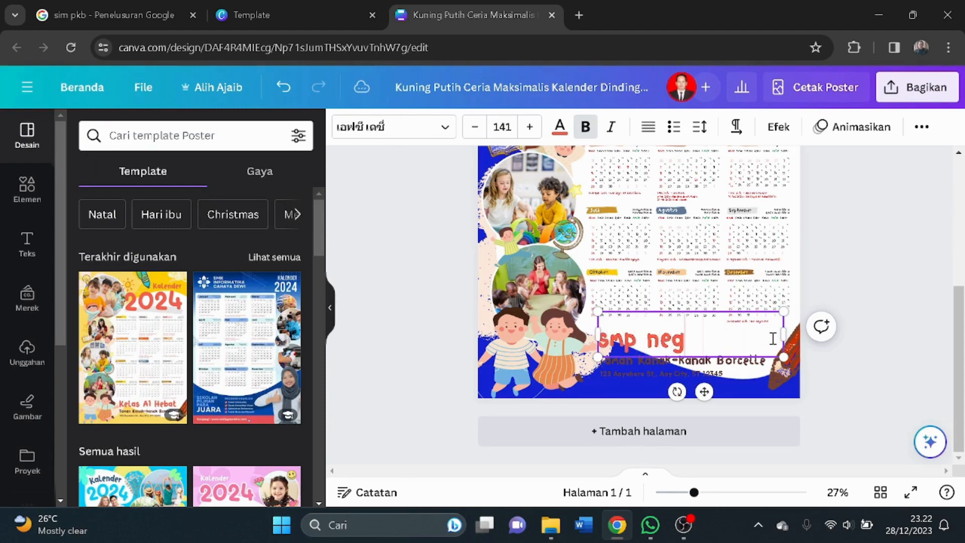
text(eri 2)
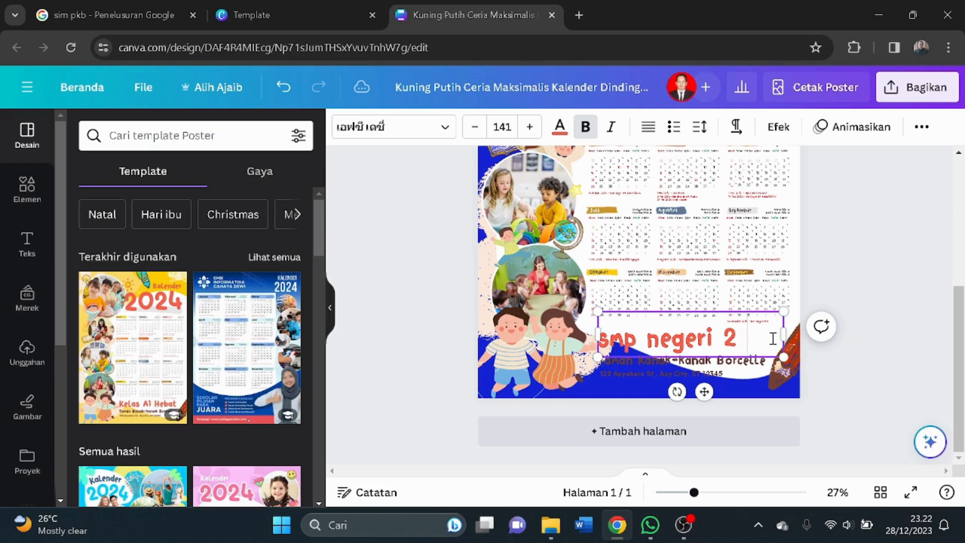
text( rantebu)
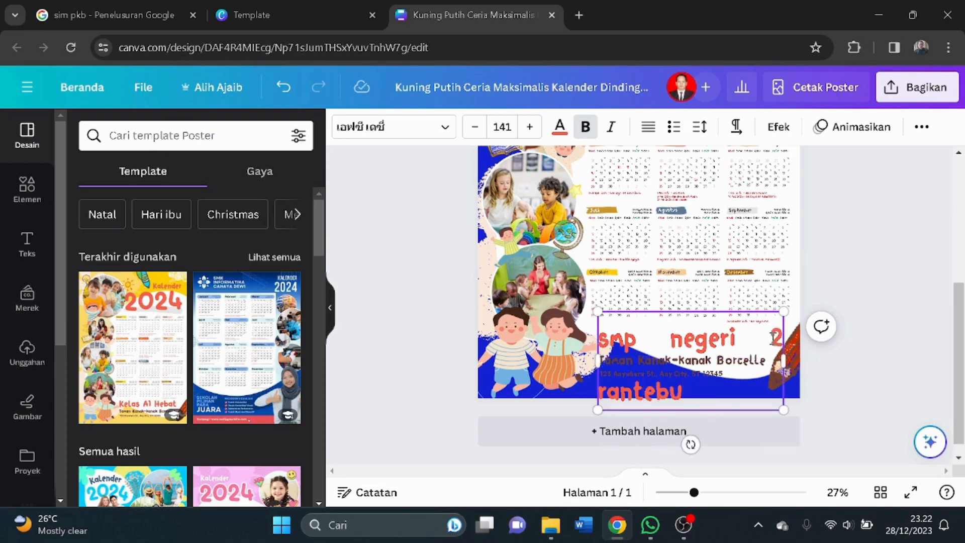
text(l)
Erase the school name typed in the class name heading, emptying its text box
key(BackSpace)
key(BackSpace)
key(BackSpace)
key(BackSpace)
key(BackSpace)
key(BackSpace)
key(BackSpace)
key(BackSpace)
key(BackSpace)
key(BackSpace)
key(BackSpace)
key(BackSpace)
key(BackSpace)
key(BackSpace)
key(BackSpace)
key(BackSpace)
key(BackSpace)
key(BackSpace)
key(BackSpace)
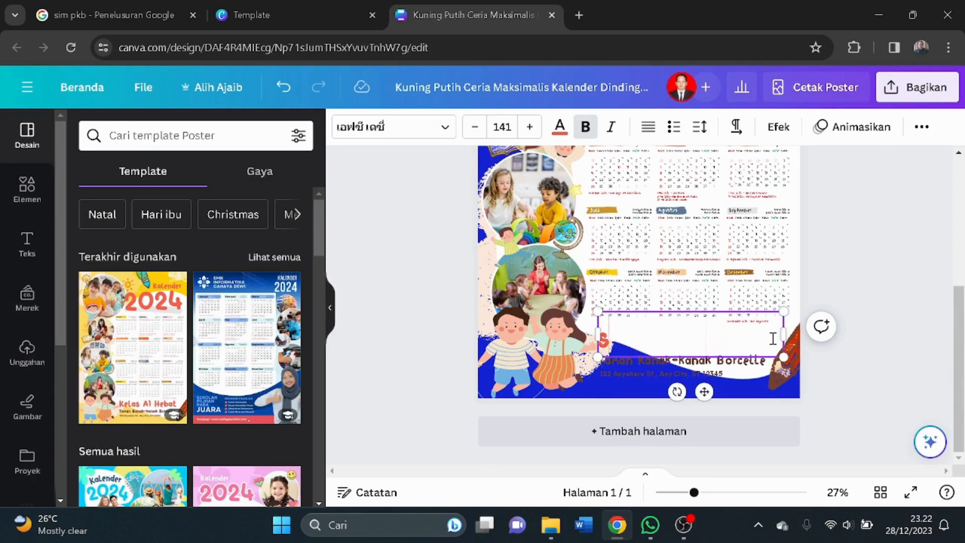
text(mp)
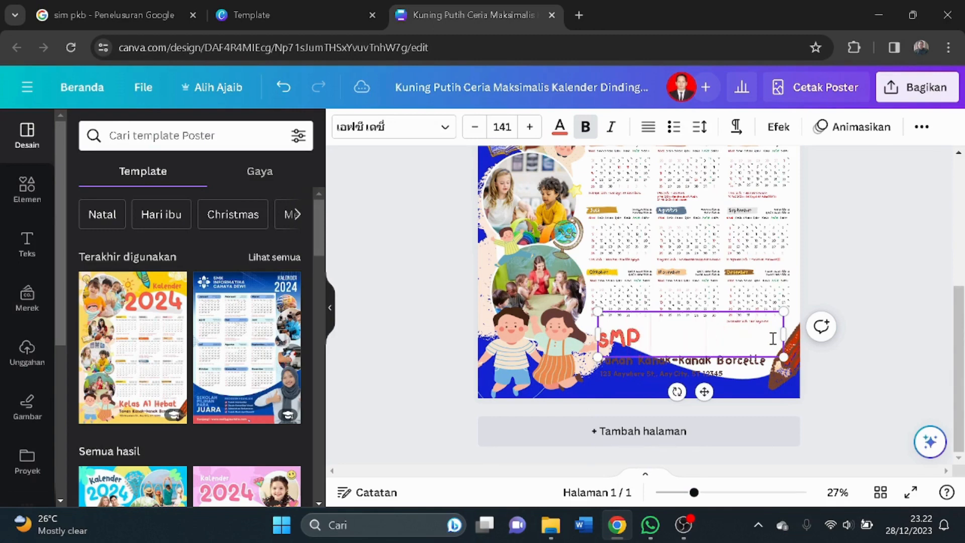
key(BackSpace)
key(BackSpace)
key(BackSpace)
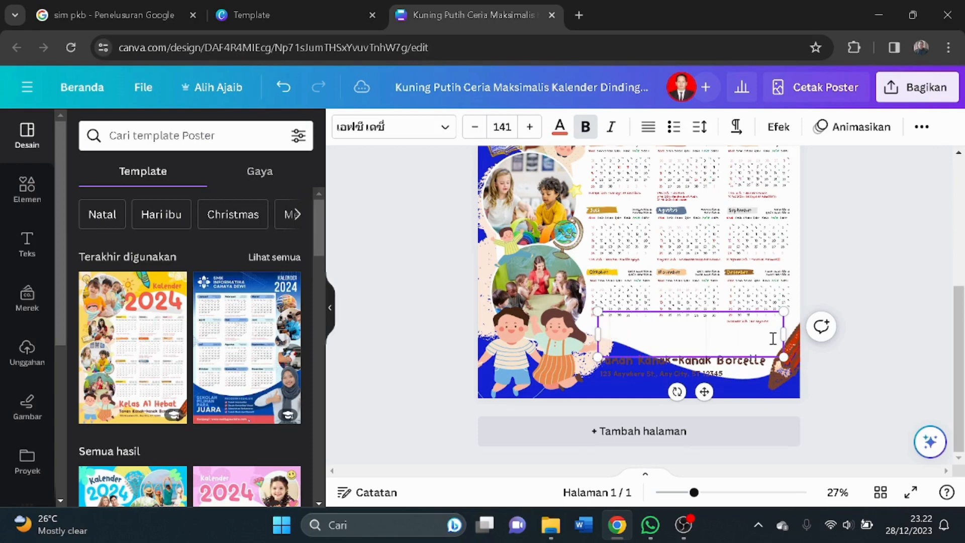
Undo the heading's text edits back to "Kelas A1 Hebat" and deselect the text
key(ctrl+z)
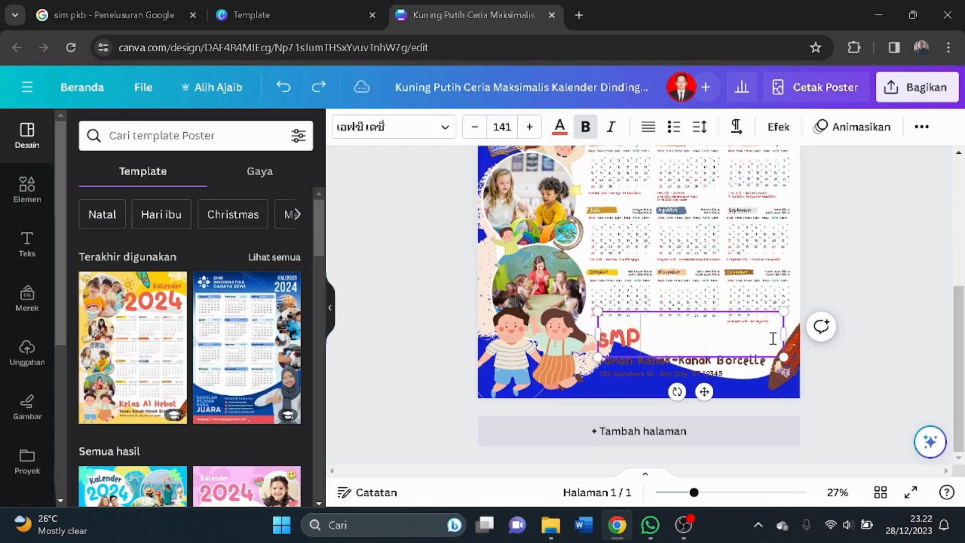
text(smp negeri 2 ra)
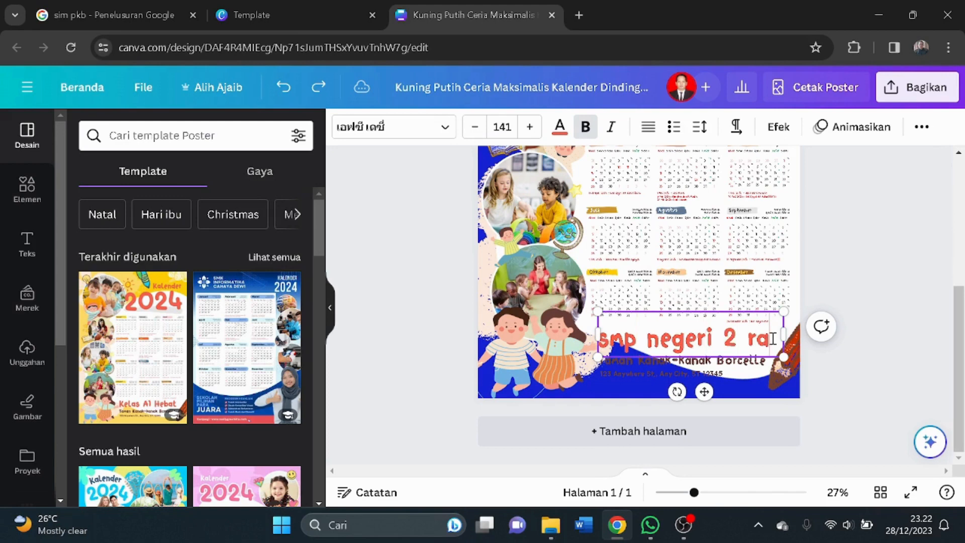
text(ntebu)
key(BackSpace)
key(BackSpace)
key(BackSpace)
key(BackSpace)
key(BackSpace)
key(BackSpace)
key(BackSpace)
key(BackSpace)
key(BackSpace)
key(BackSpace)
key(BackSpace)
key(BackSpace)
key(BackSpace)
key(BackSpace)
key(BackSpace)
key(BackSpace)
key(BackSpace)
key(BackSpace)
key(BackSpace)
key(BackSpace)
text(Kela)
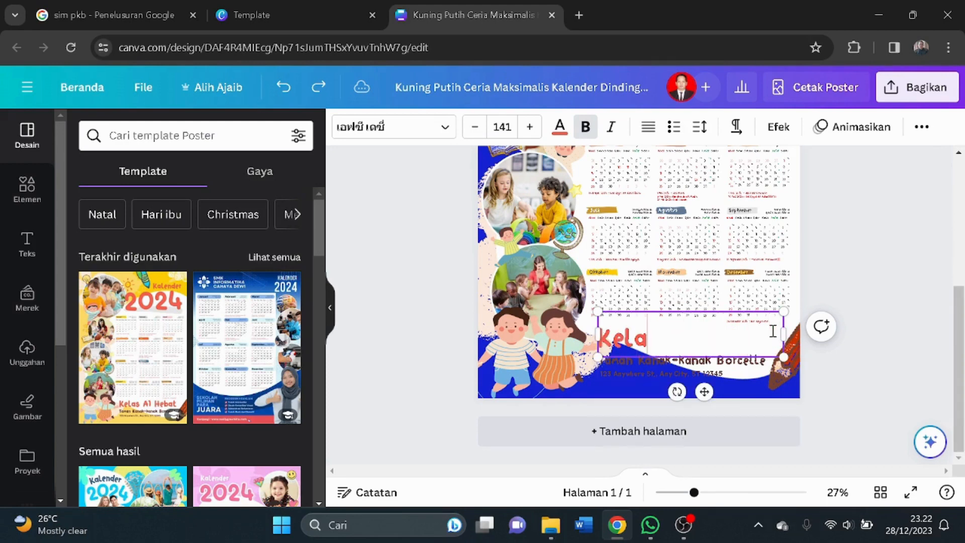
text(s A1 Hebat)
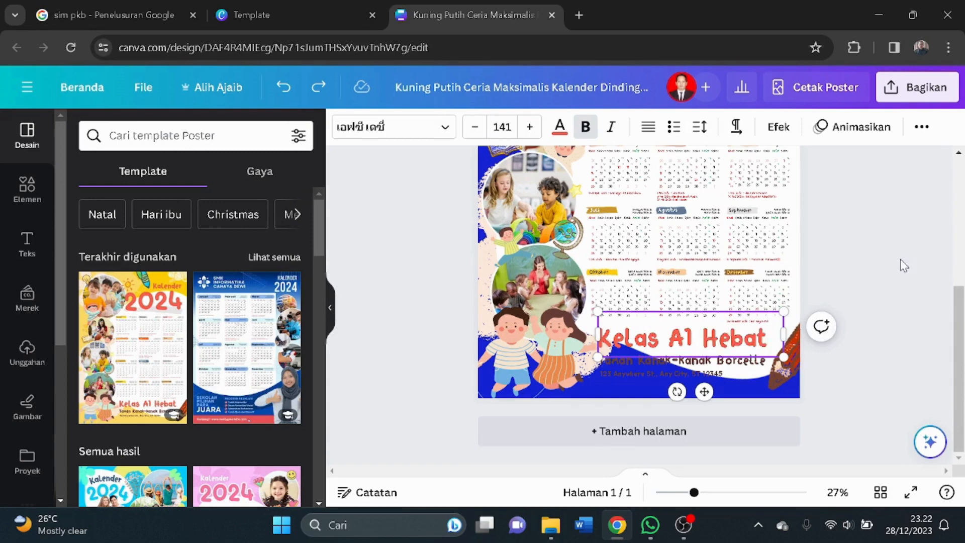
click(904, 264)
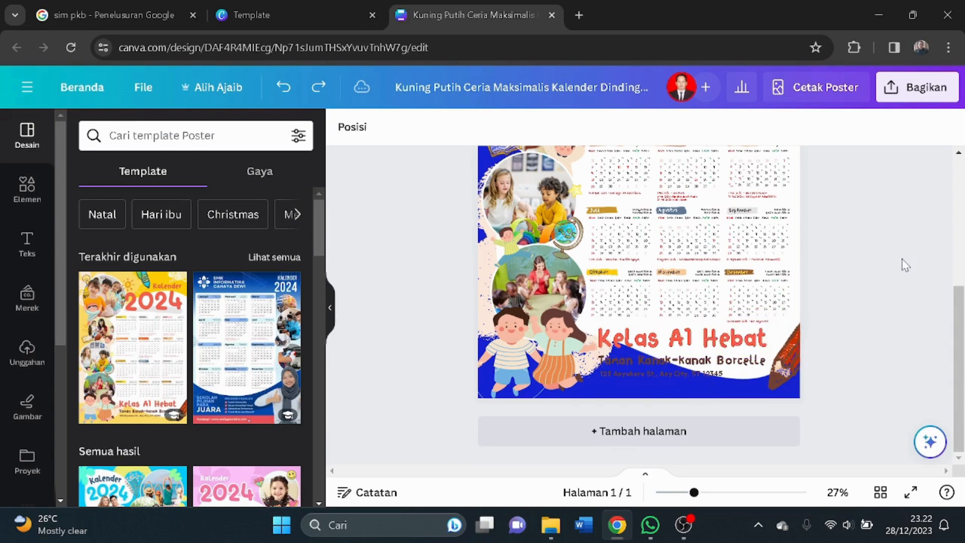
Change the class name heading to "Kelas VIII", narrow its text box and shift it slightly right above the school name
click(771, 337)
key(BackSpace)
key(BackSpace)
key(BackSpace)
key(BackSpace)
key(BackSpace)
key(BackSpace)
key(BackSpace)
key(BackSpace)
key(BackSpace)
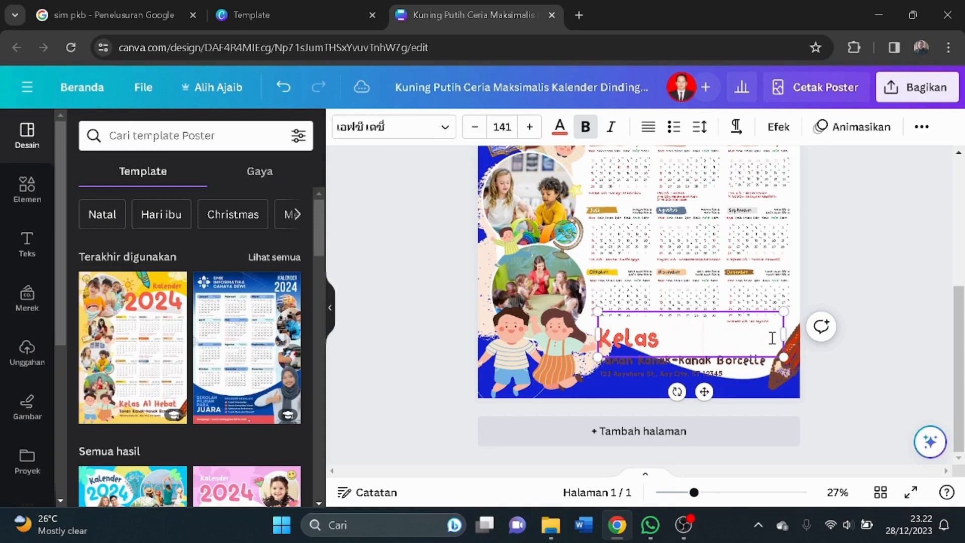
text(VIII)
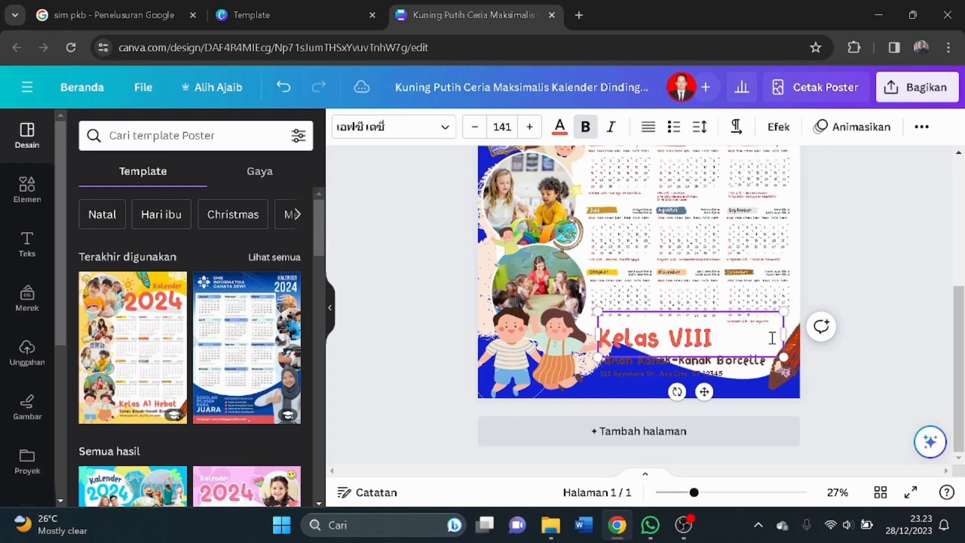
drag(784, 334, 738, 334)
click(821, 345)
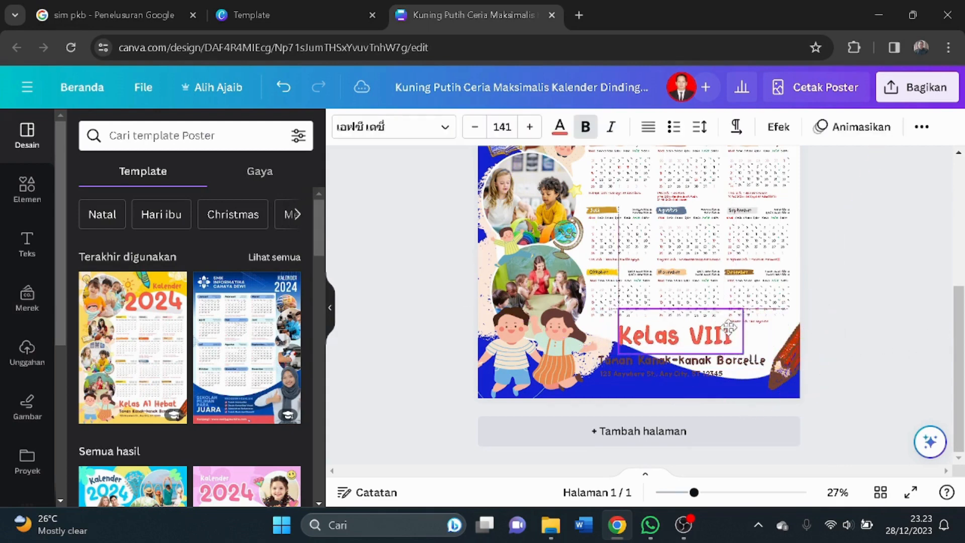
Replace the kindergarten name with "SMP NEGERI 2 RANTEBULAHAN TIMUR" and widen its text box so it fits on one line
click(726, 363)
click(759, 360)
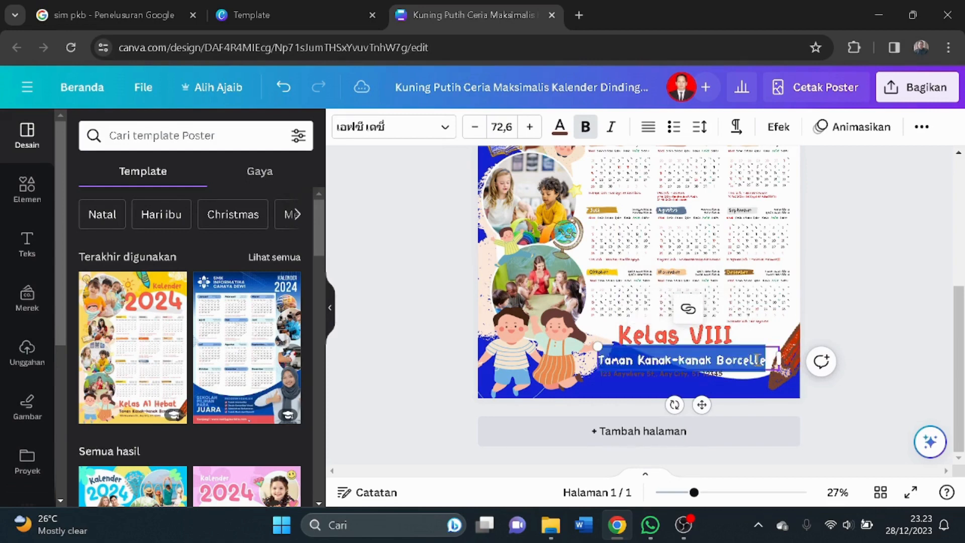
text(SMP NEGERI 2 RANTEBULAHAN)
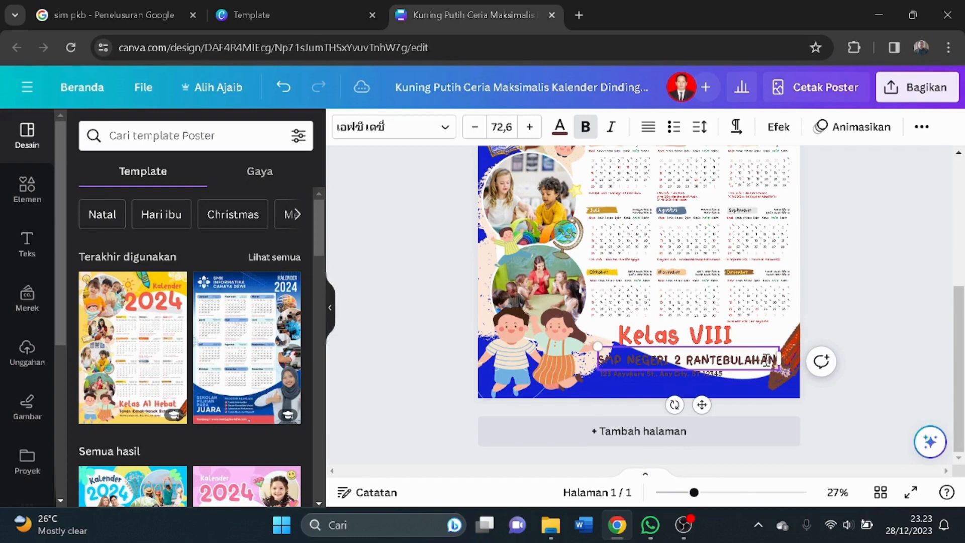
text(TO)
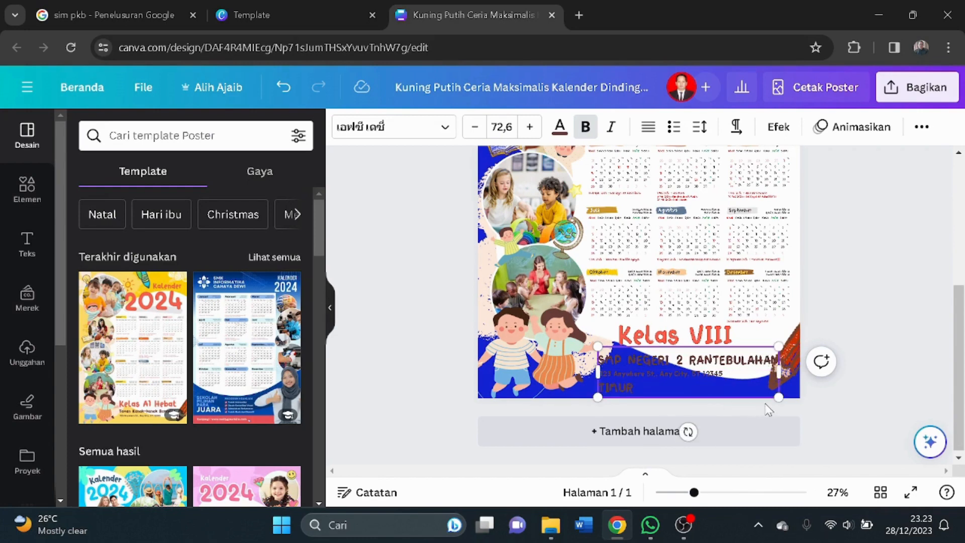
drag(779, 372, 828, 361)
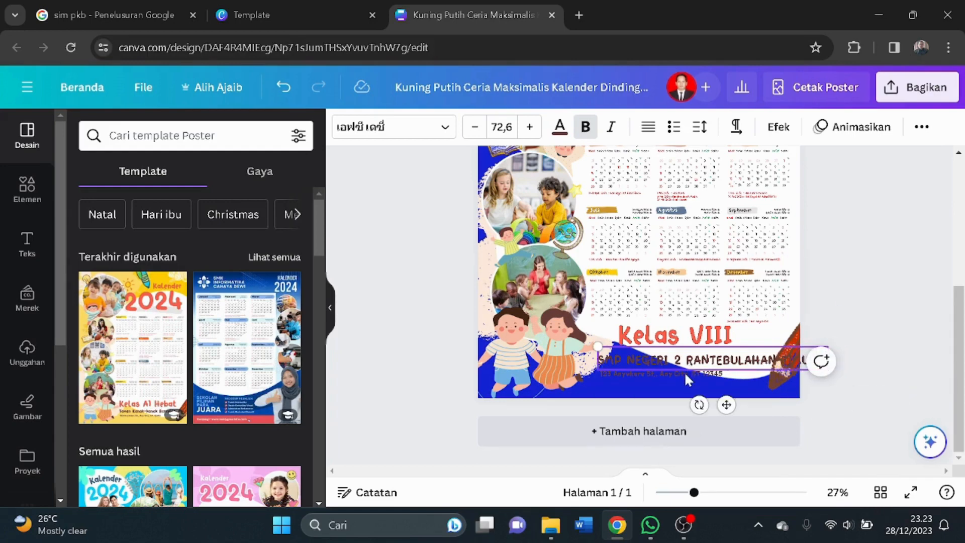
Delete the address line under the school name and break the school name onto a second line before "RANTEBULAHAN"
click(654, 375)
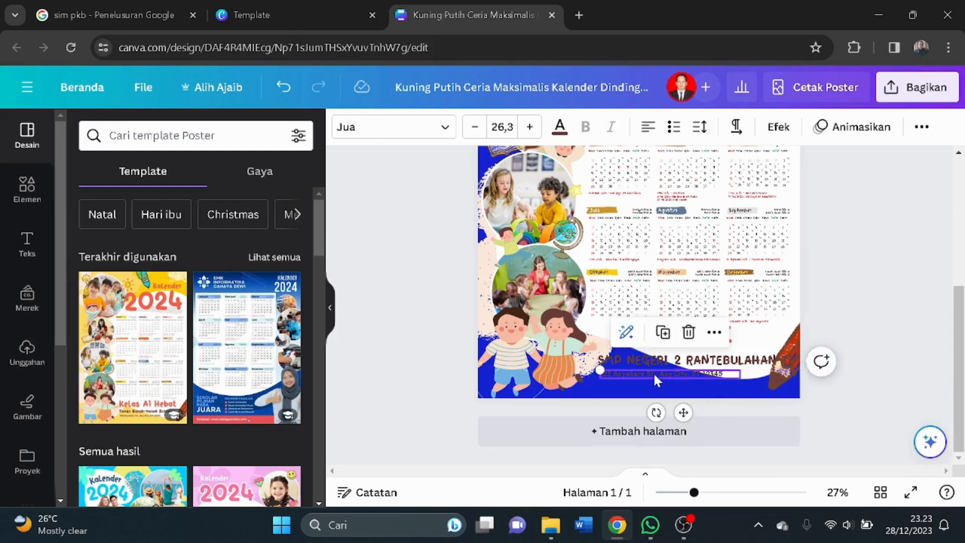
click(689, 332)
click(689, 369)
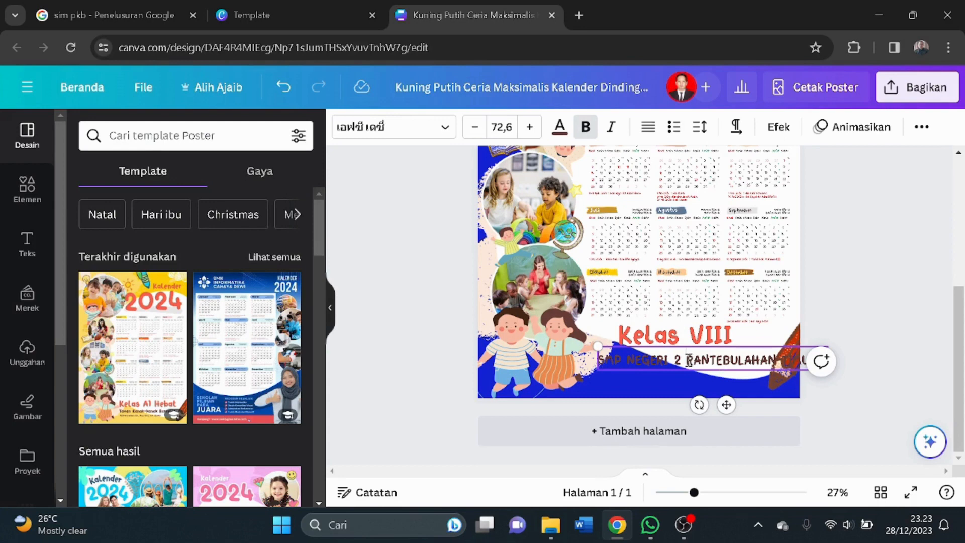
click(689, 360)
key(Return)
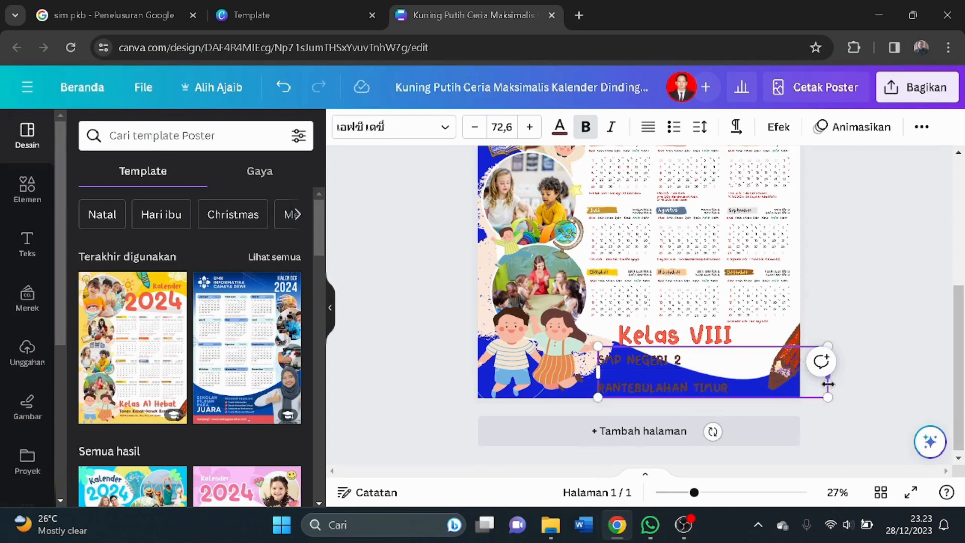
Set the line spacing of the two-line school name to 0.85
drag(734, 386, 596, 370)
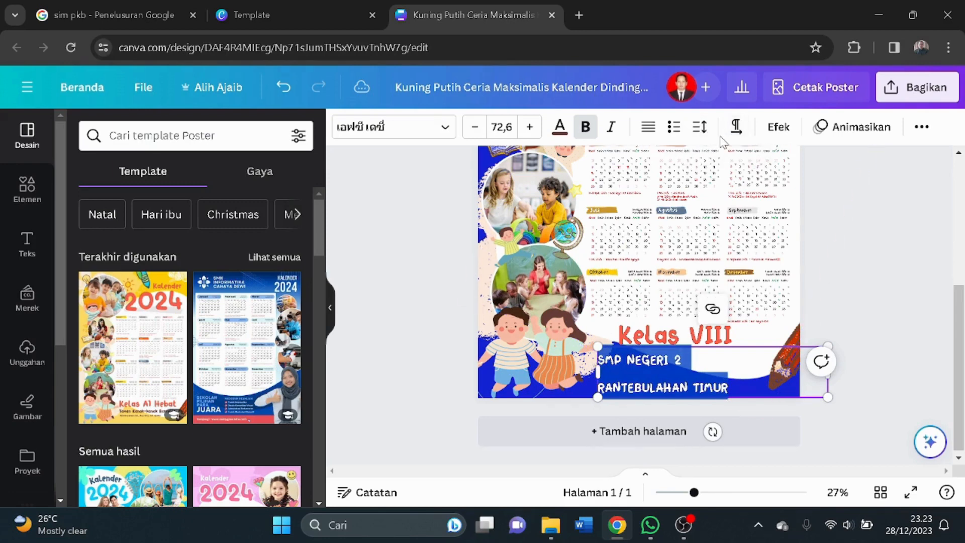
click(704, 132)
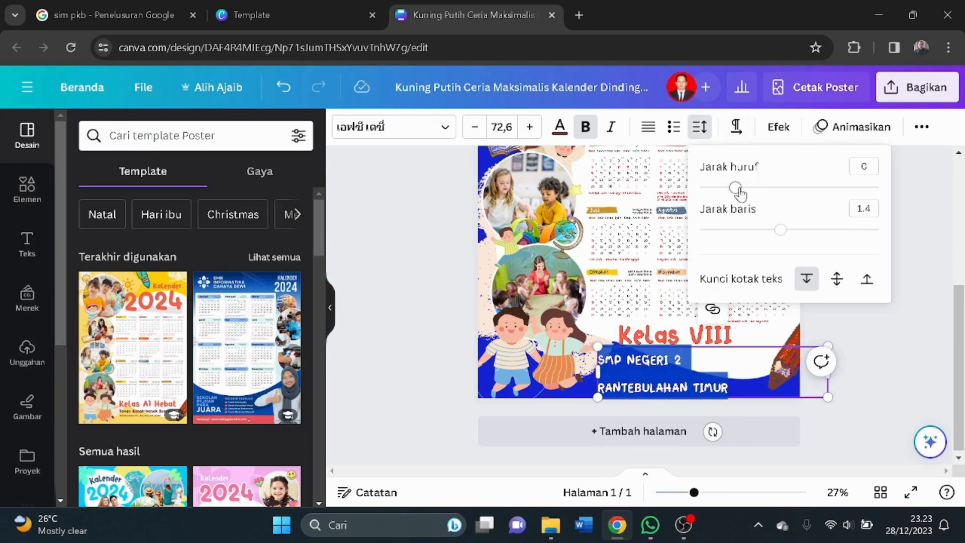
mouse_move(739, 191)
mouse_down()
mouse_move(758, 190)
mouse_move(738, 191)
mouse_up()
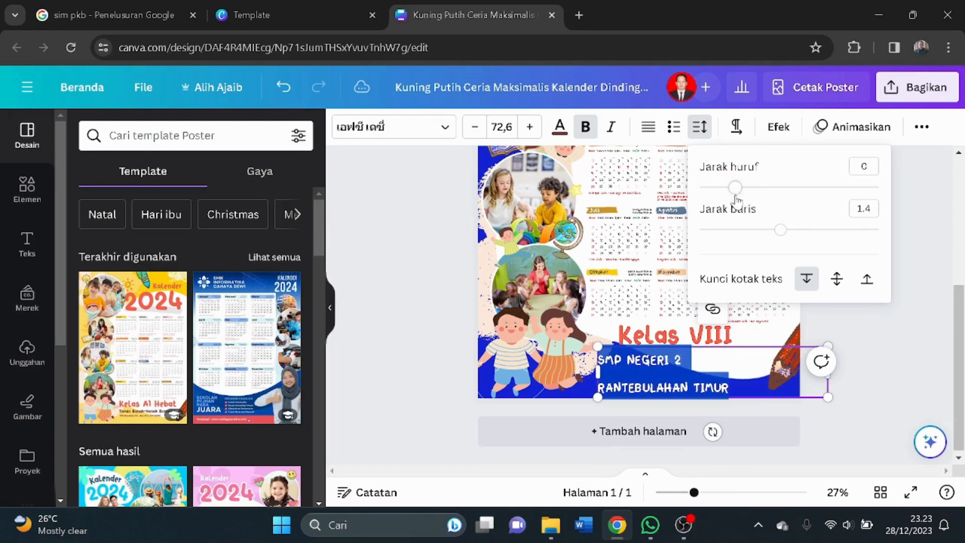
drag(779, 232, 733, 241)
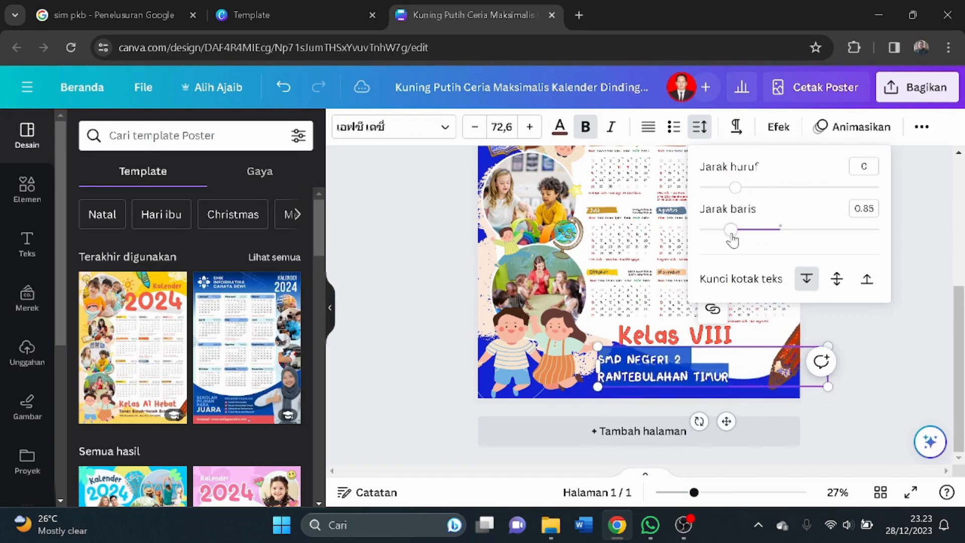
click(953, 387)
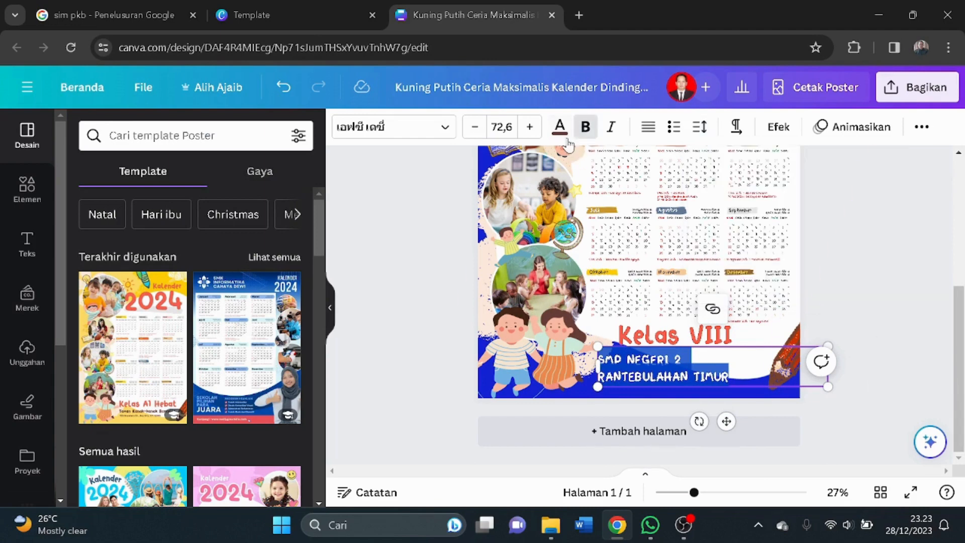
Narrow the school name's text box, align it under "Kelas VIII", and recolor its text with the dark red document color
click(861, 404)
click(748, 368)
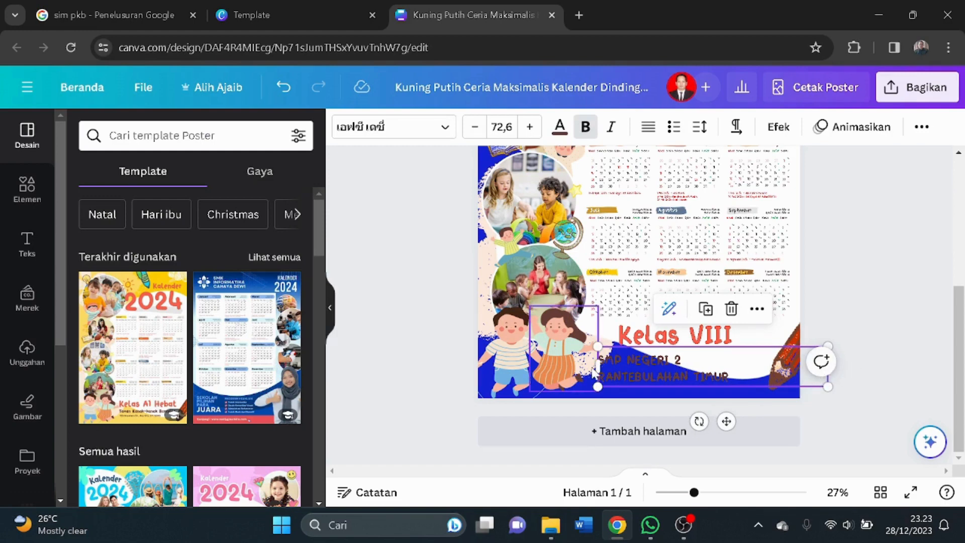
drag(593, 364, 670, 356)
drag(778, 372, 720, 372)
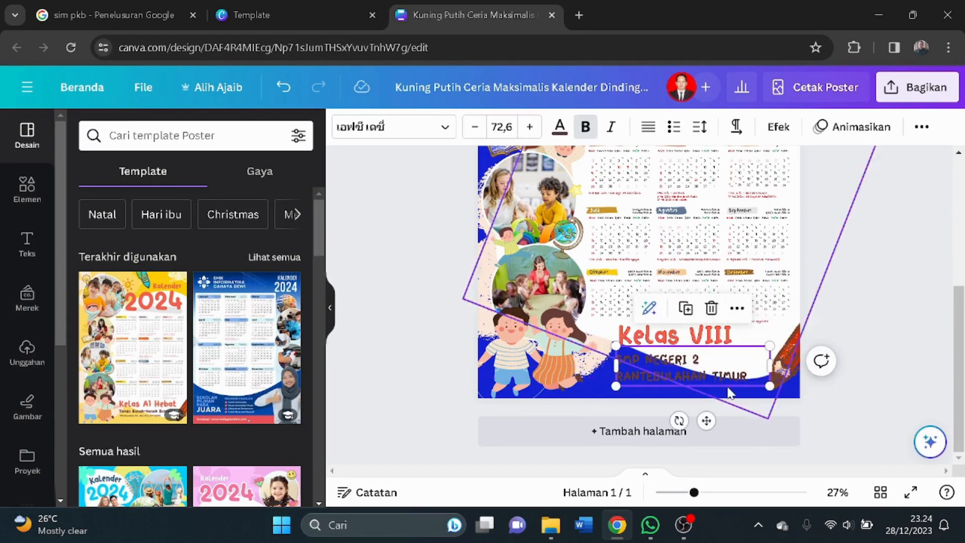
click(560, 128)
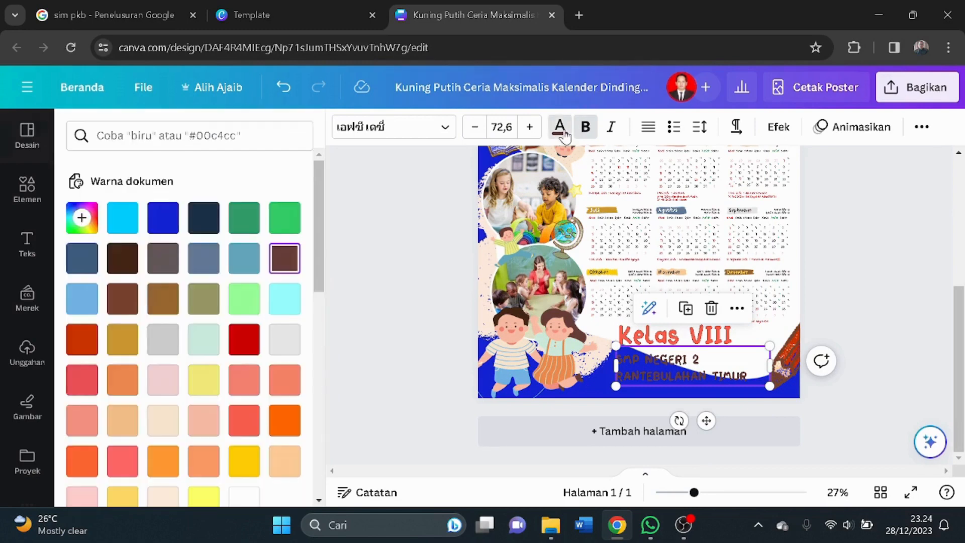
click(249, 352)
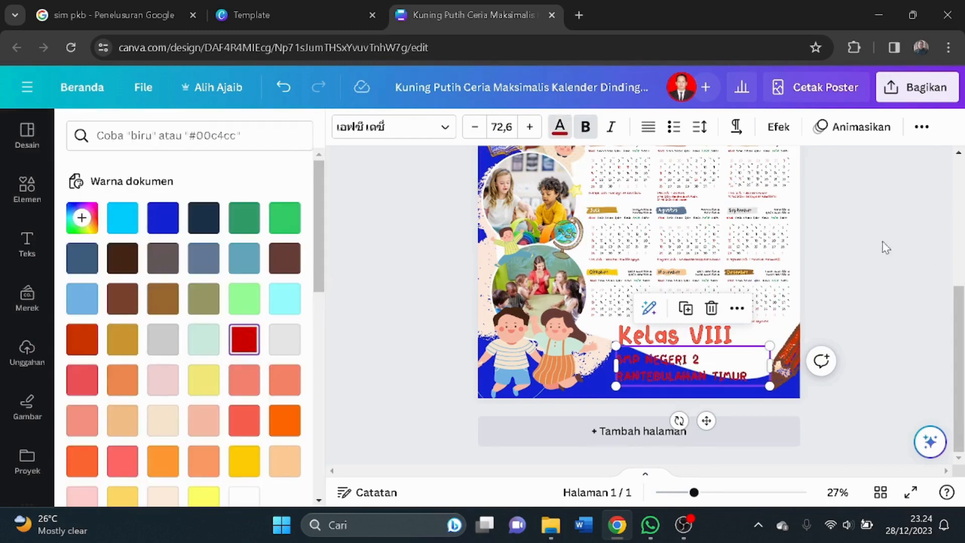
Replace the photo in the calendar's top circular frame with the uploaded picture of a student using a laptop
scroll(859, 248, up, 5)
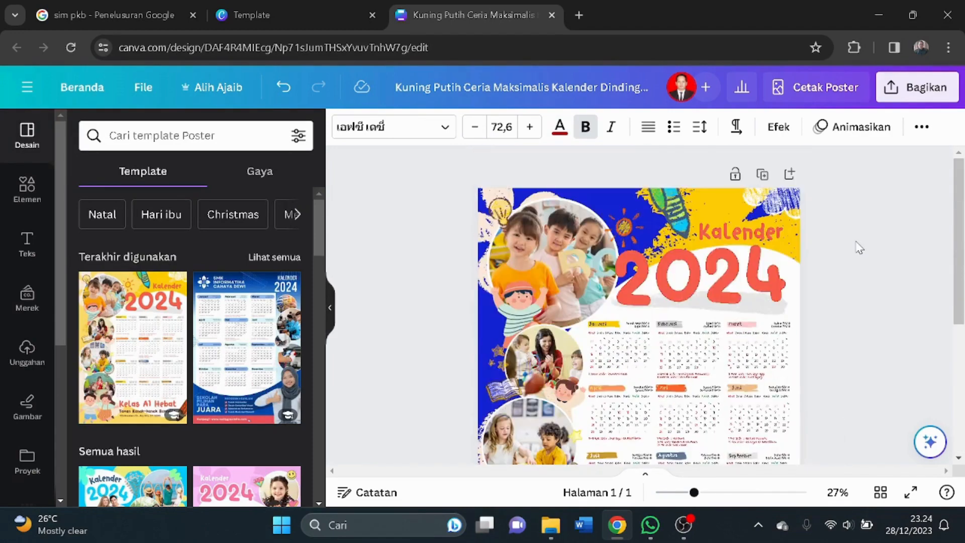
click(547, 262)
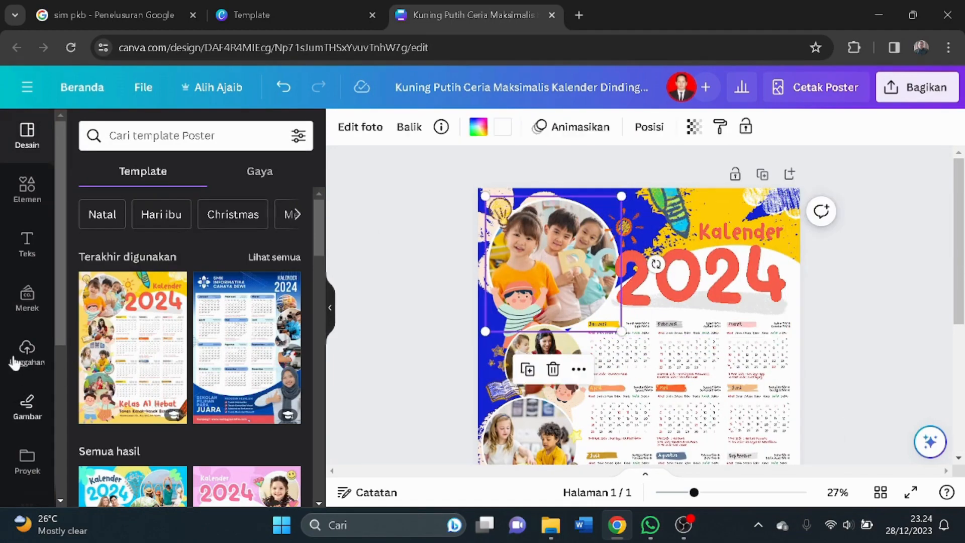
click(16, 360)
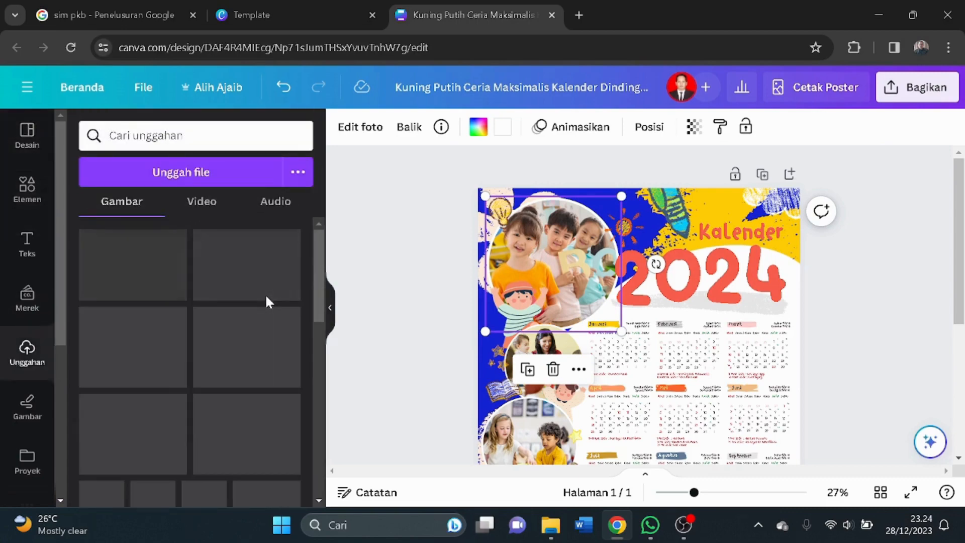
scroll(266, 302, down, 3)
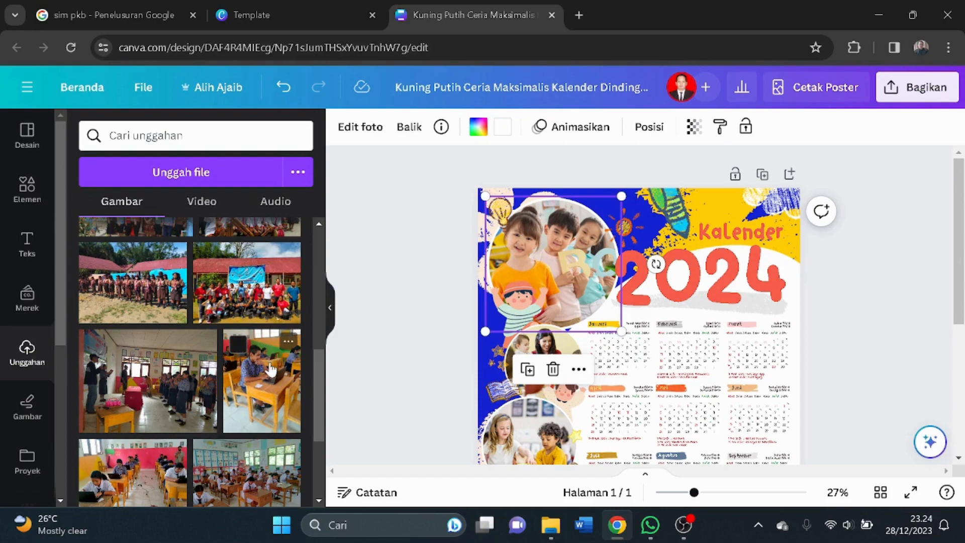
drag(267, 372, 547, 234)
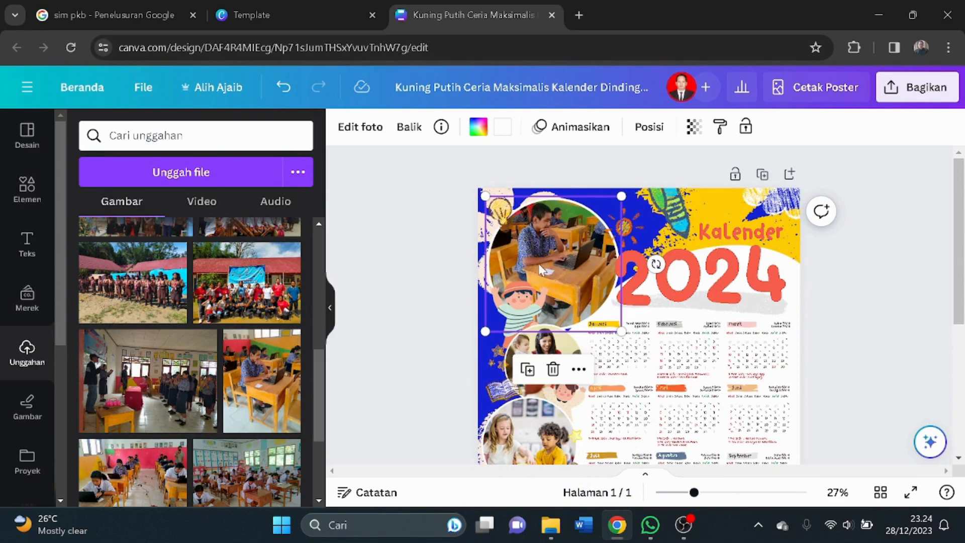
click(553, 371)
click(431, 401)
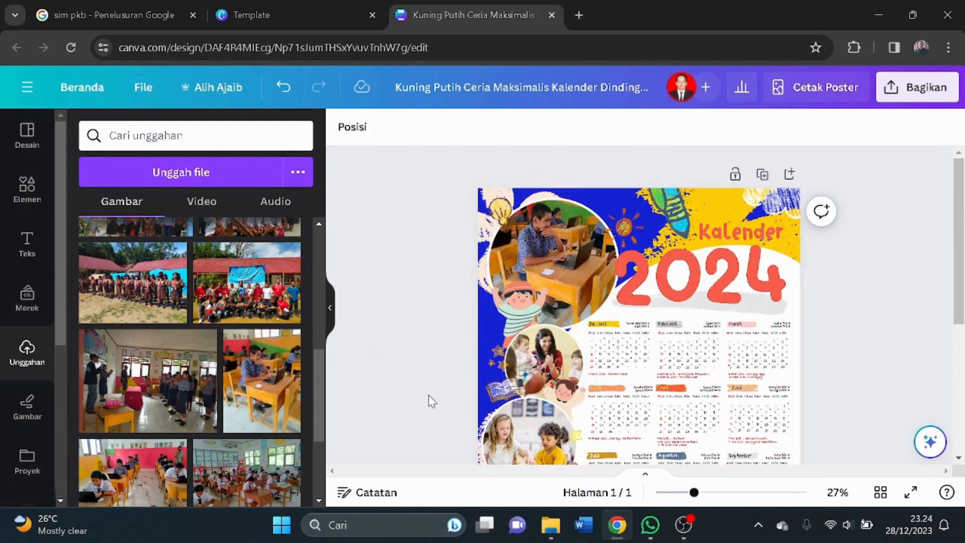
Remove the image from the second circular frame and fill it with the uploaded photo of the full classroom with green windows
click(552, 362)
click(544, 286)
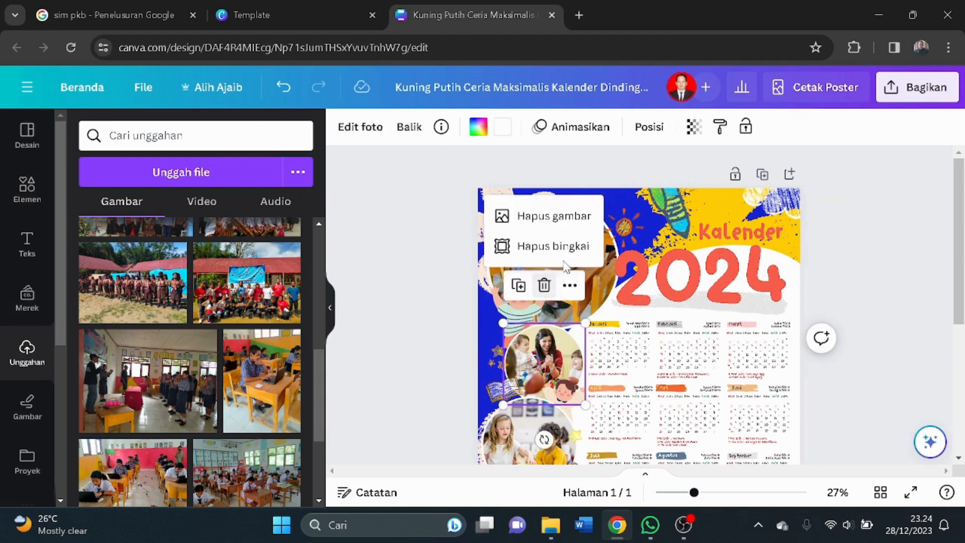
click(569, 223)
scroll(316, 391, down, 3)
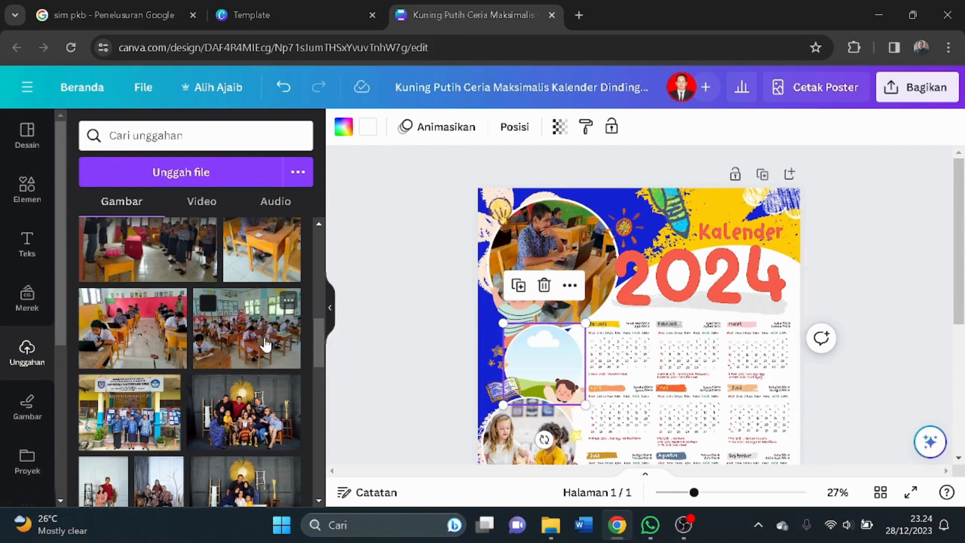
drag(266, 345, 651, 438)
drag(570, 397, 547, 370)
Remove the image from the third circular frame and fill it with the uploaded photo of students in the pink-walled classroom
scroll(547, 370, down, 2)
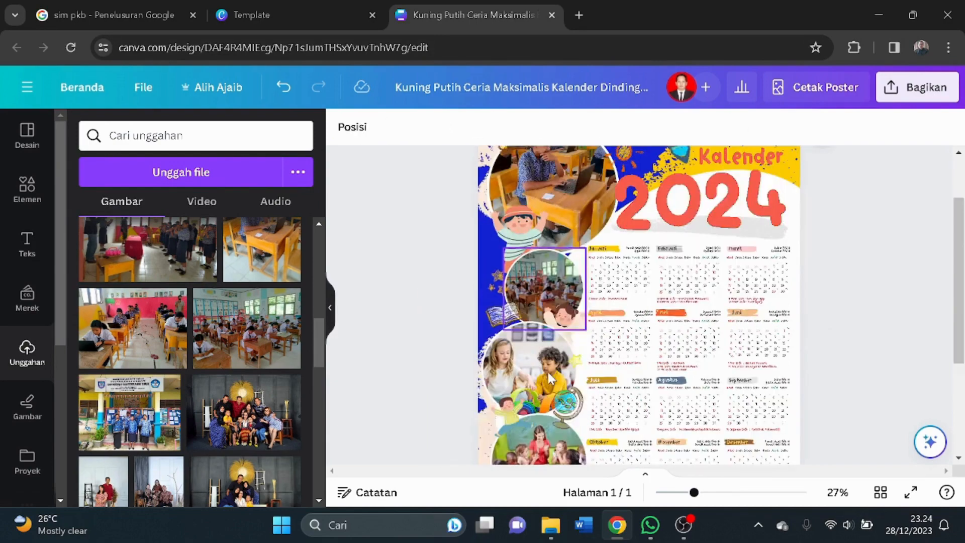
click(545, 369)
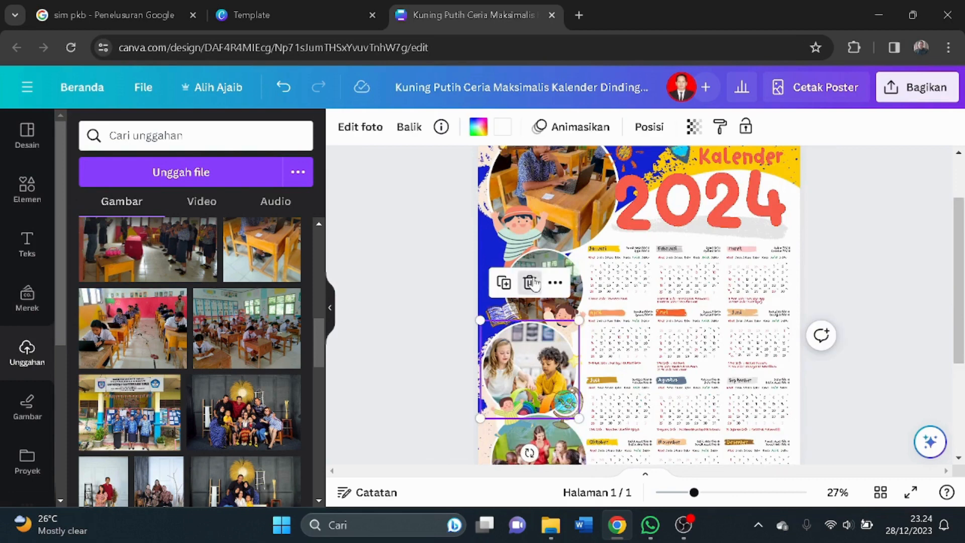
click(530, 283)
click(556, 219)
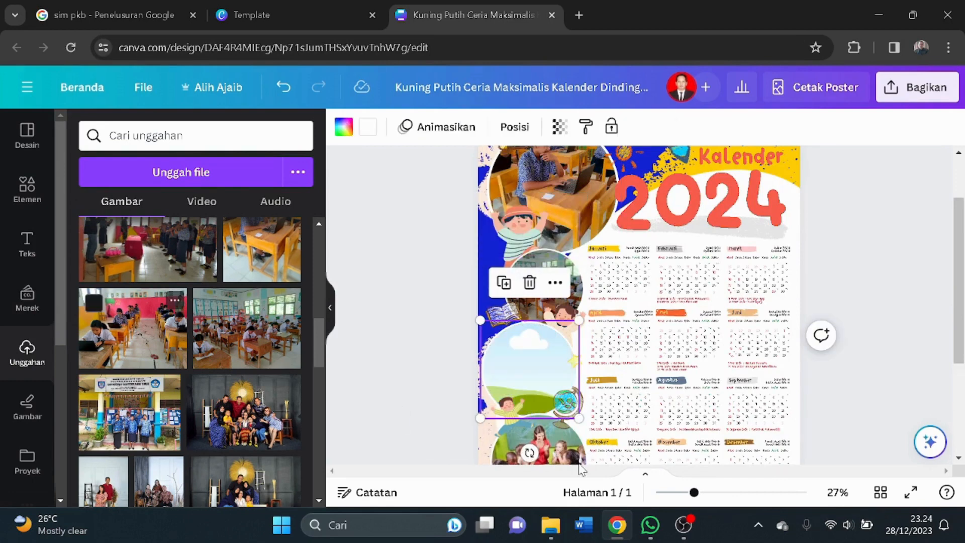
drag(682, 352, 534, 351)
drag(553, 384, 601, 341)
key(ctrl+z)
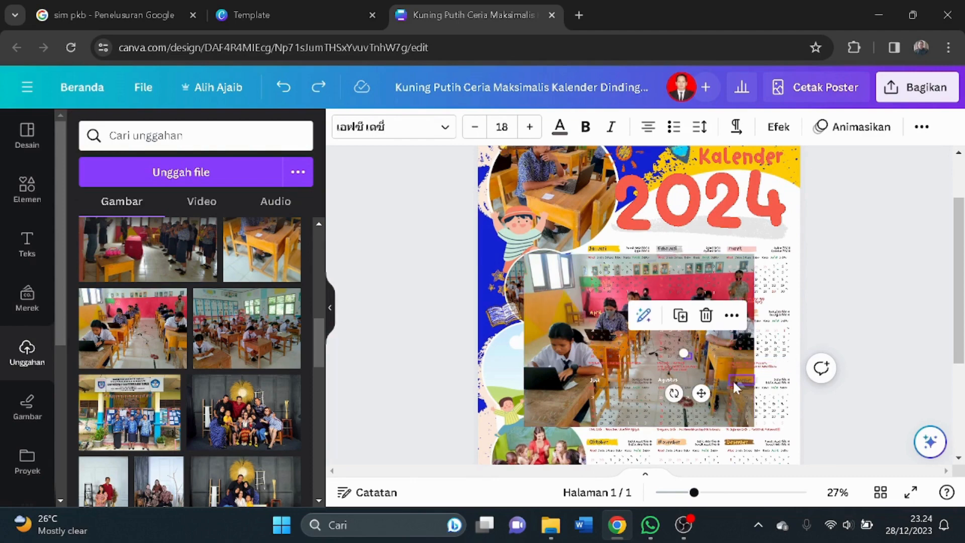
click(534, 311)
drag(497, 349, 500, 355)
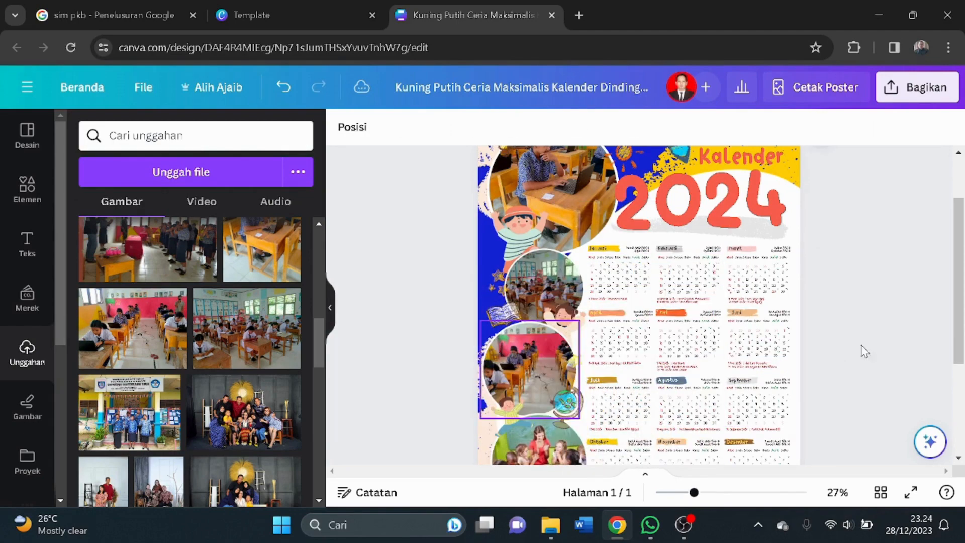
Remove the image from the lowest circular frame and fill it with the uploaded outdoor group photo with the blue banner
scroll(850, 339, down, 3)
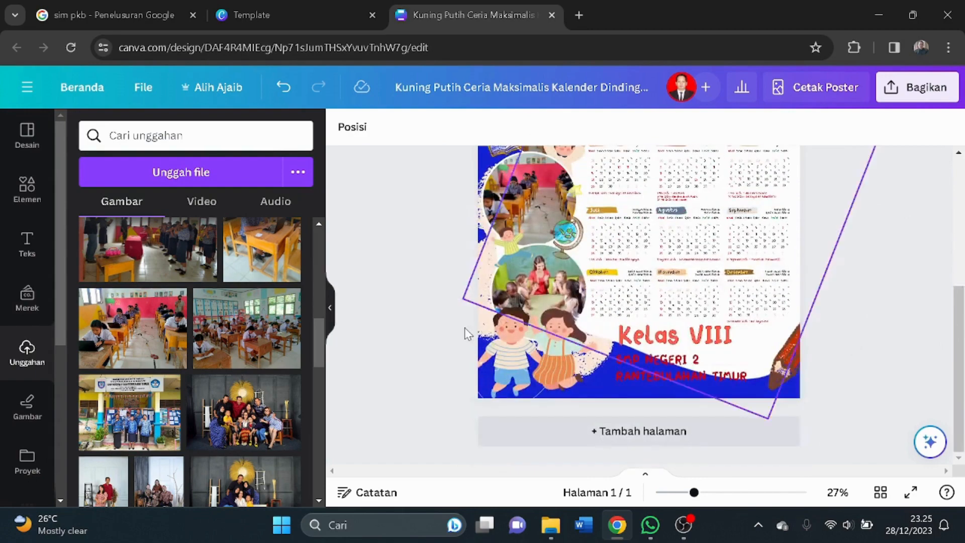
click(526, 285)
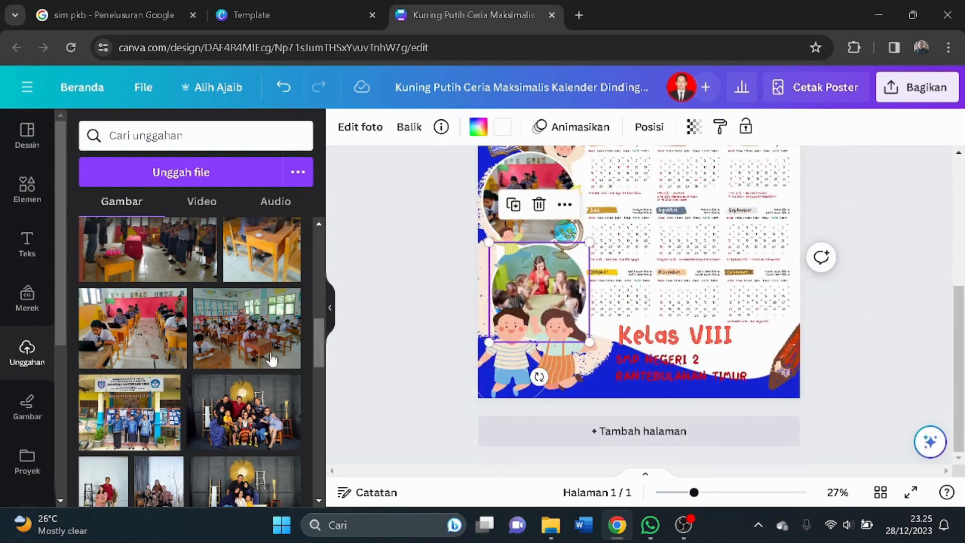
scroll(255, 358, down, 4)
scroll(255, 359, up, 8)
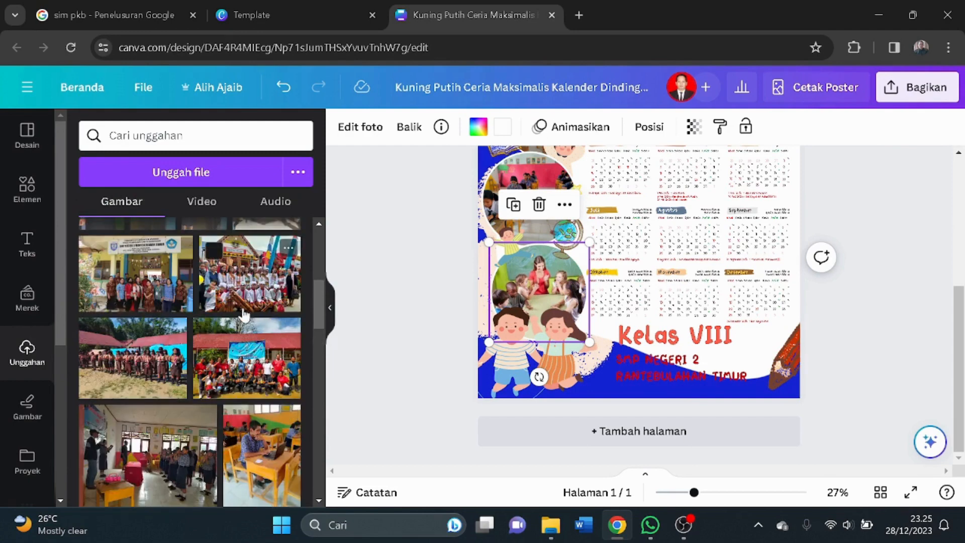
drag(246, 384, 638, 201)
click(569, 282)
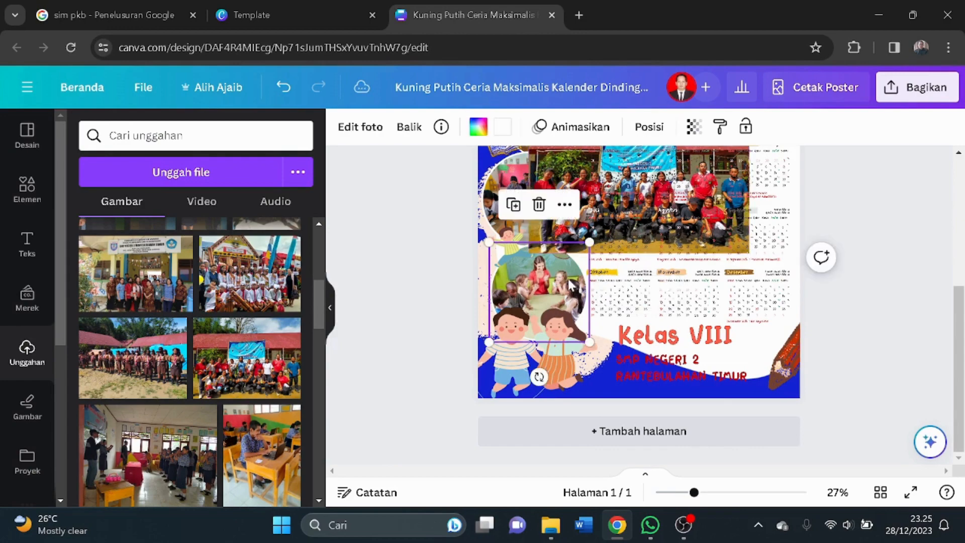
click(539, 204)
click(553, 244)
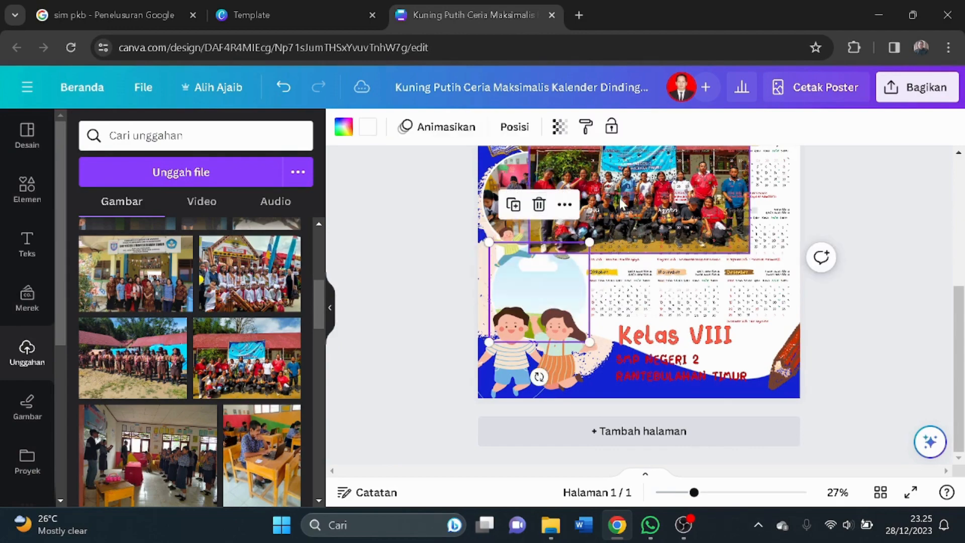
click(545, 156)
drag(545, 259, 536, 289)
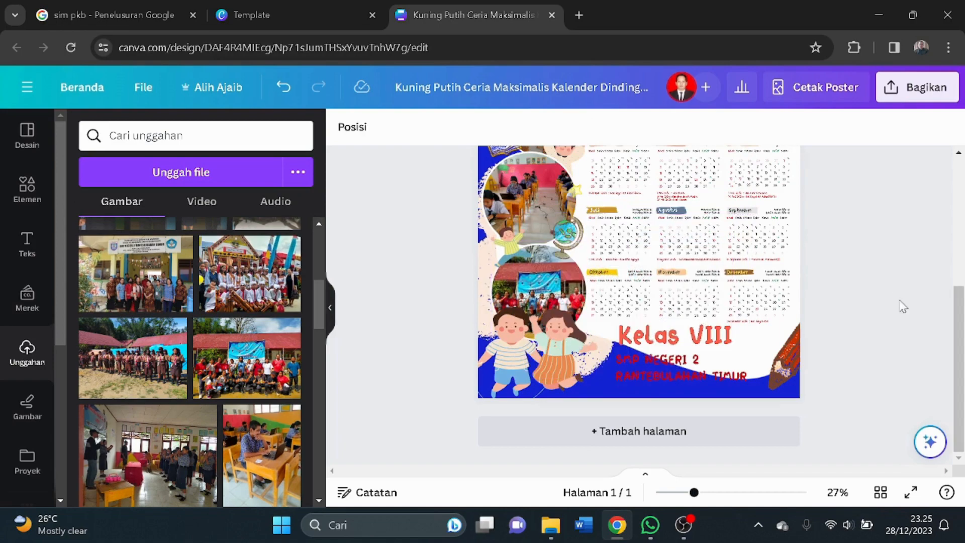
Delete the two cartoon children, boy and girl, below the lowest circular photo
scroll(903, 305, up, 3)
scroll(904, 306, down, 3)
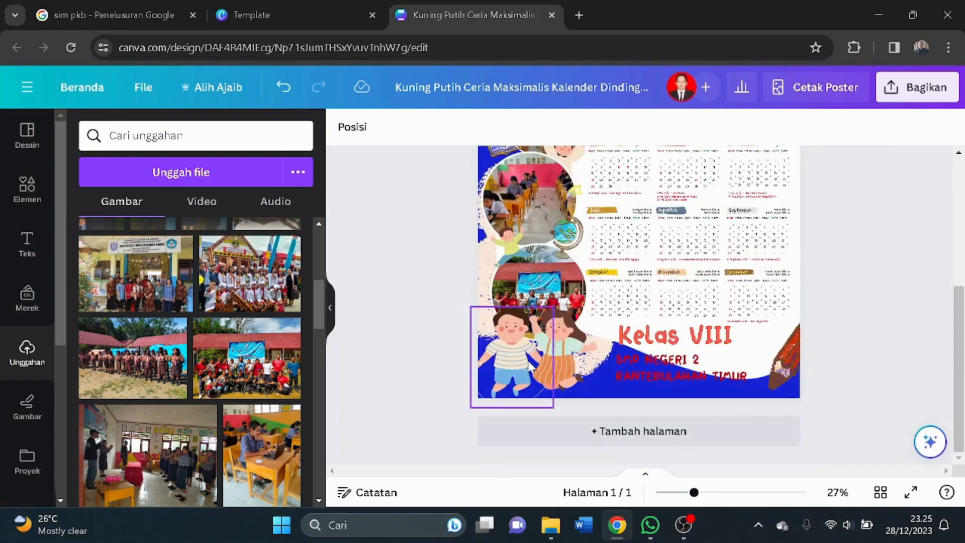
click(527, 324)
click(511, 269)
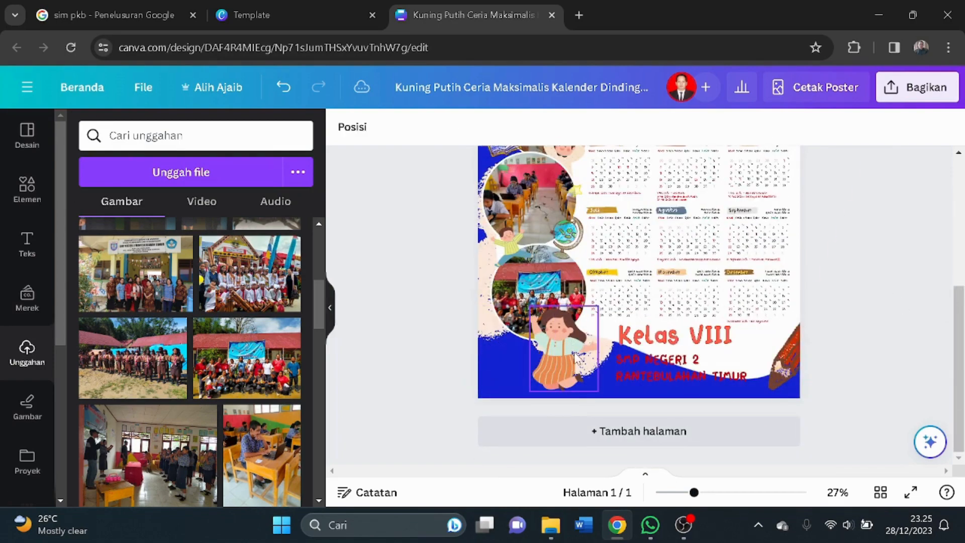
click(572, 344)
click(564, 268)
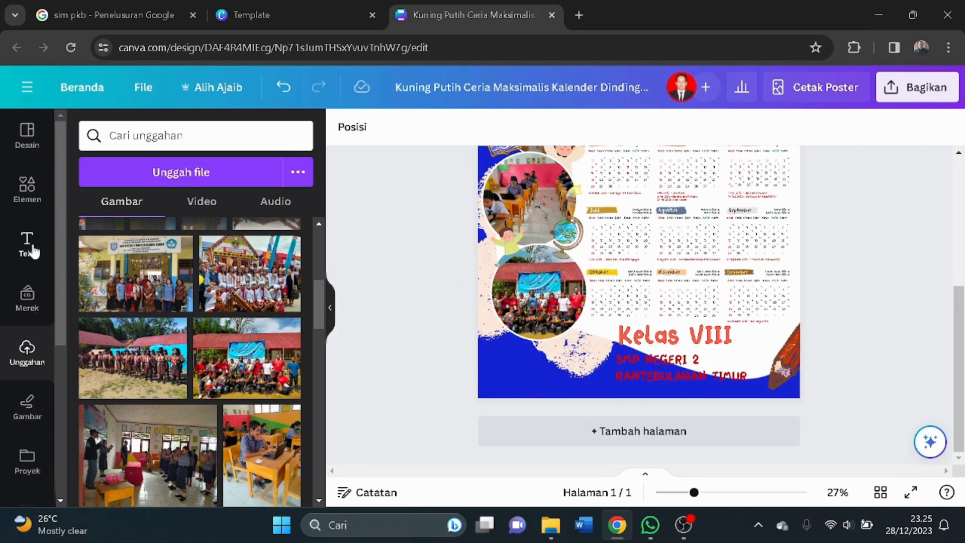
Search the elements library for "ANAK SMP"
click(30, 199)
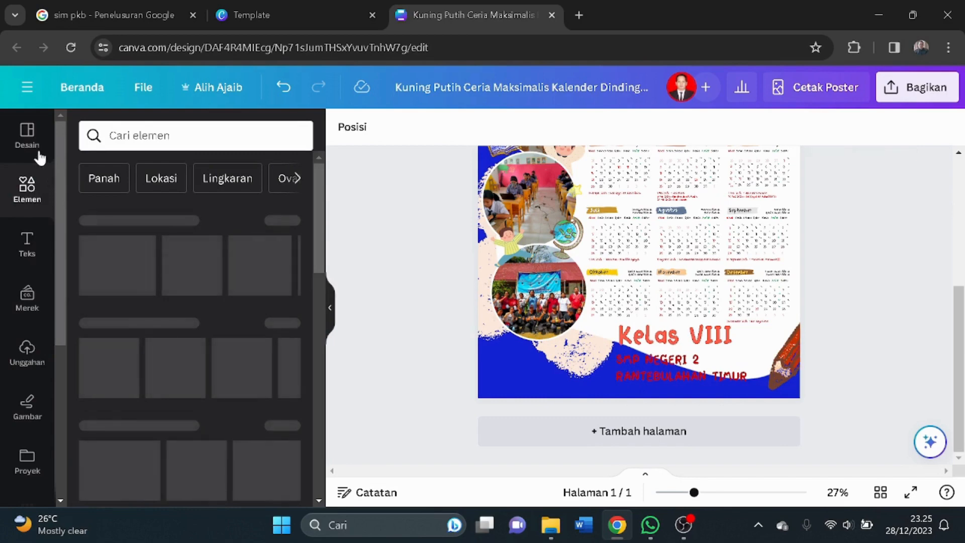
click(38, 155)
click(25, 187)
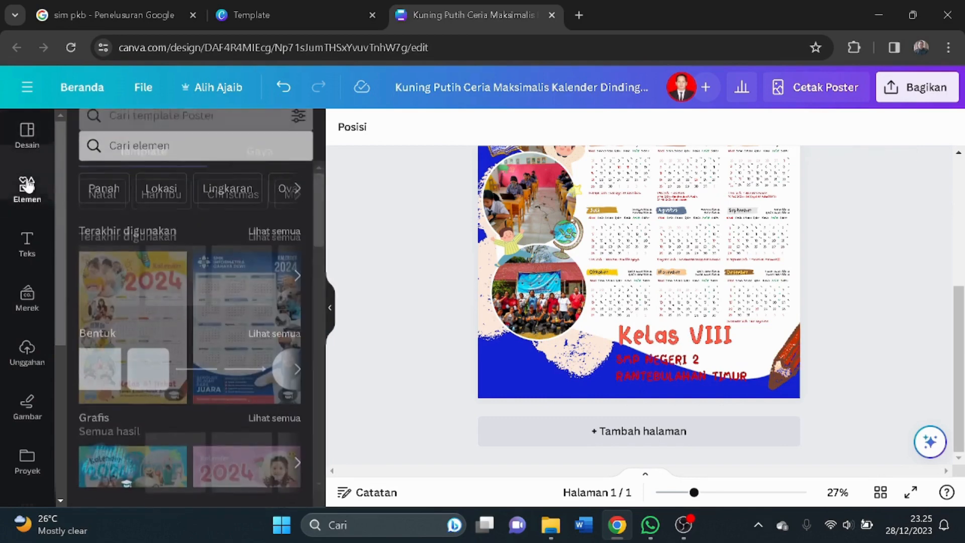
click(179, 143)
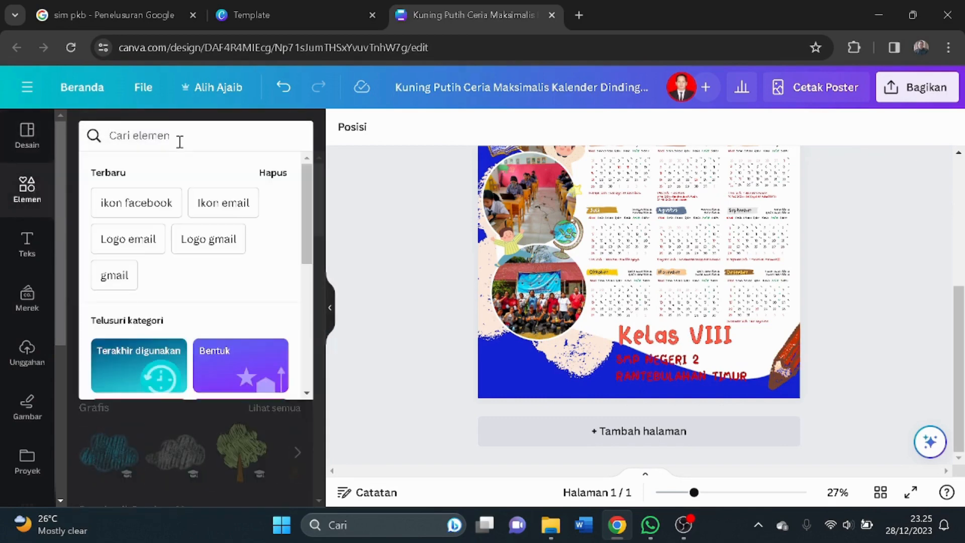
text(ANAK SMP)
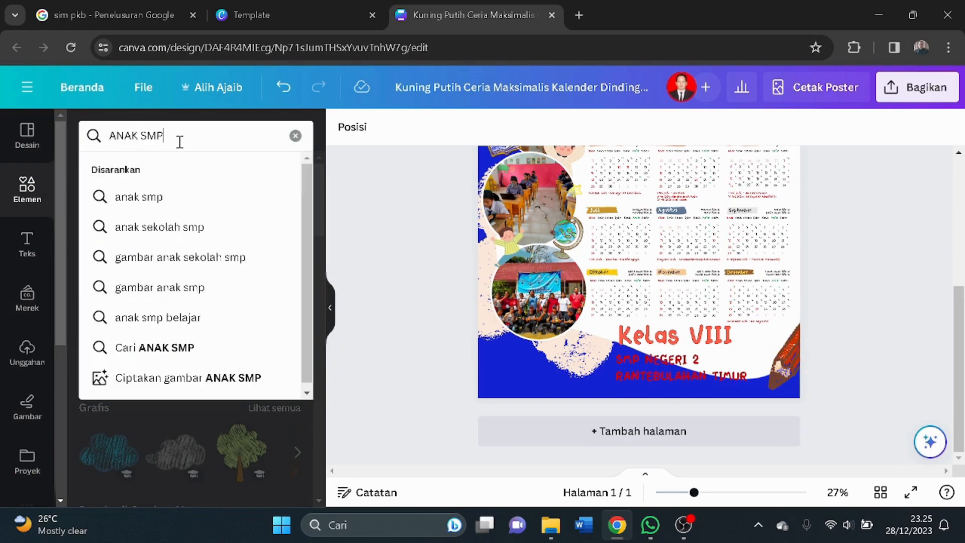
key(Return)
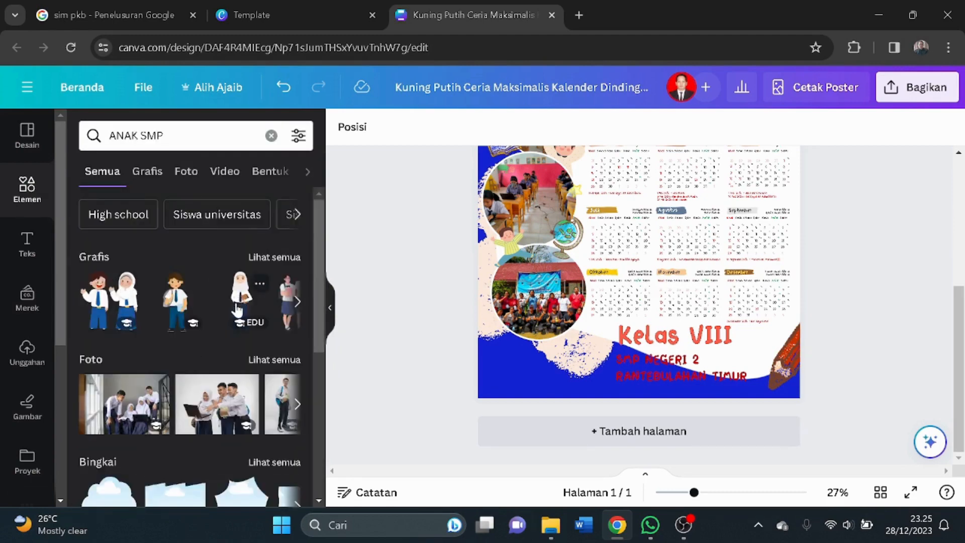
Insert the graphic of a boy and girl in blue-and-white school uniforms, shrink it, and place it in the calendar's lower-left corner
scroll(239, 307, down, 2)
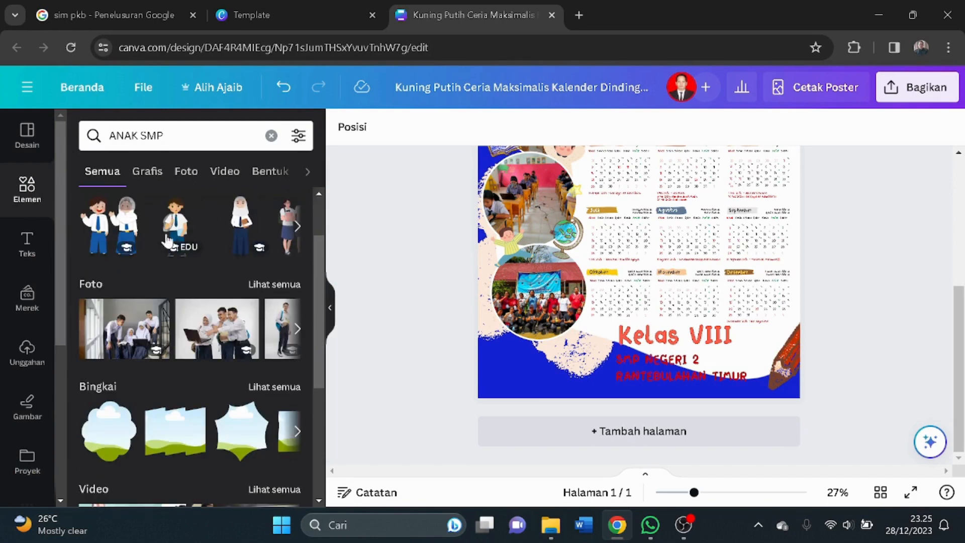
click(121, 236)
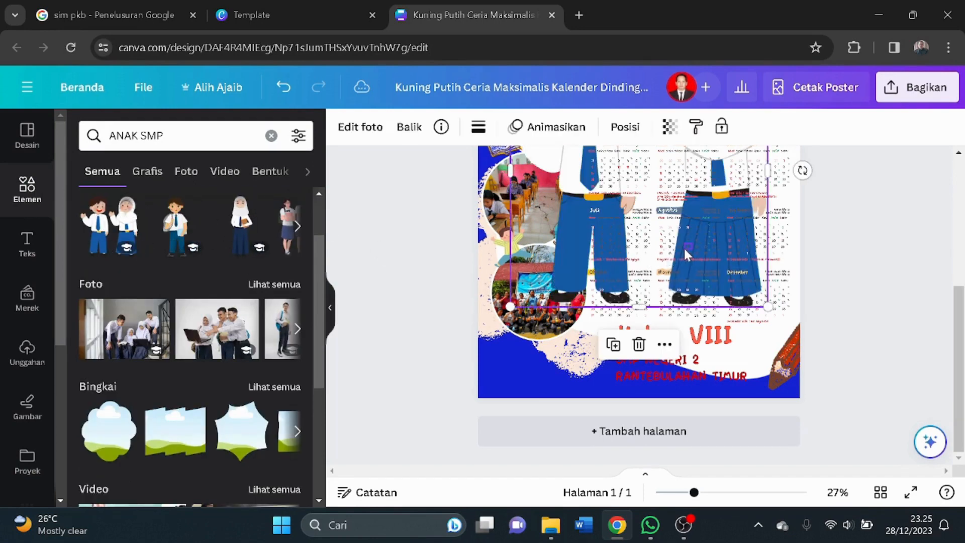
scroll(684, 247, up, 3)
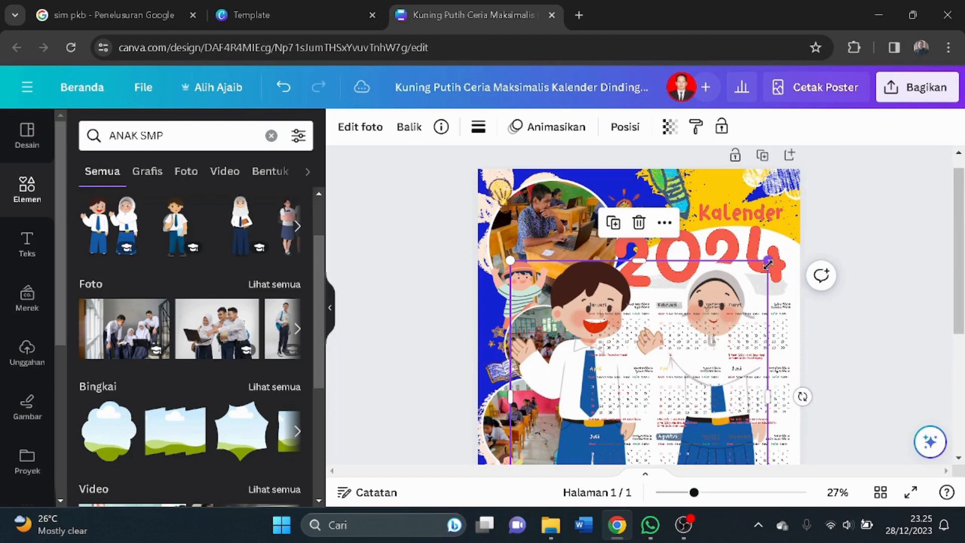
drag(768, 265, 598, 426)
scroll(599, 427, down, 5)
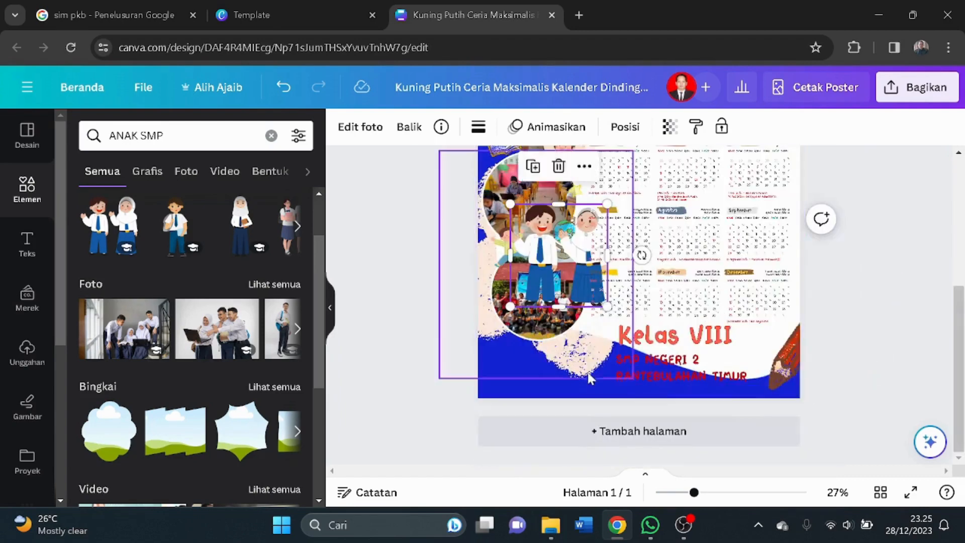
drag(565, 264, 588, 311)
drag(556, 347, 541, 348)
click(883, 342)
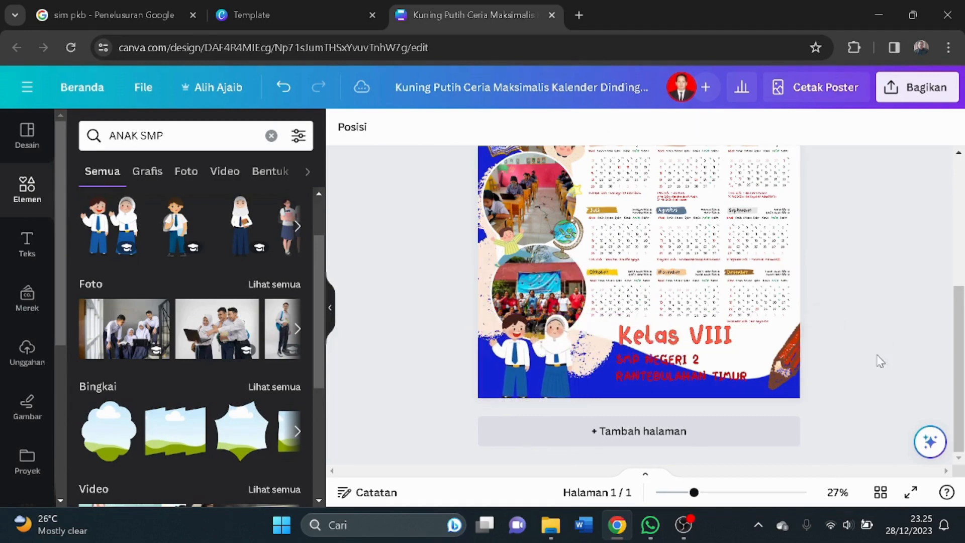
Review the whole calendar from top to bottom, zooming out to 17% to check the full page
scroll(897, 358, up, 5)
scroll(897, 358, down, 5)
scroll(895, 336, up, 5)
scroll(885, 383, down, 4)
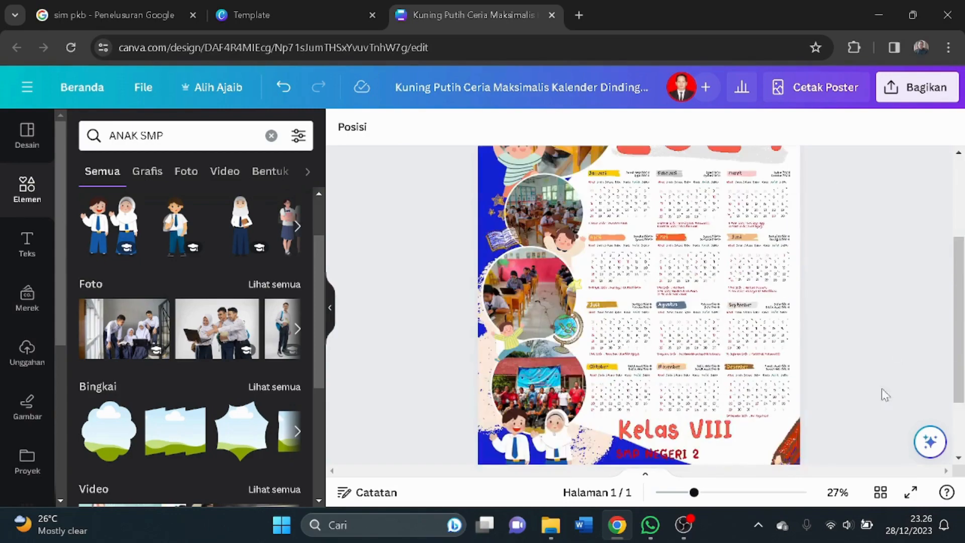
drag(694, 494, 678, 494)
scroll(818, 412, up, 2)
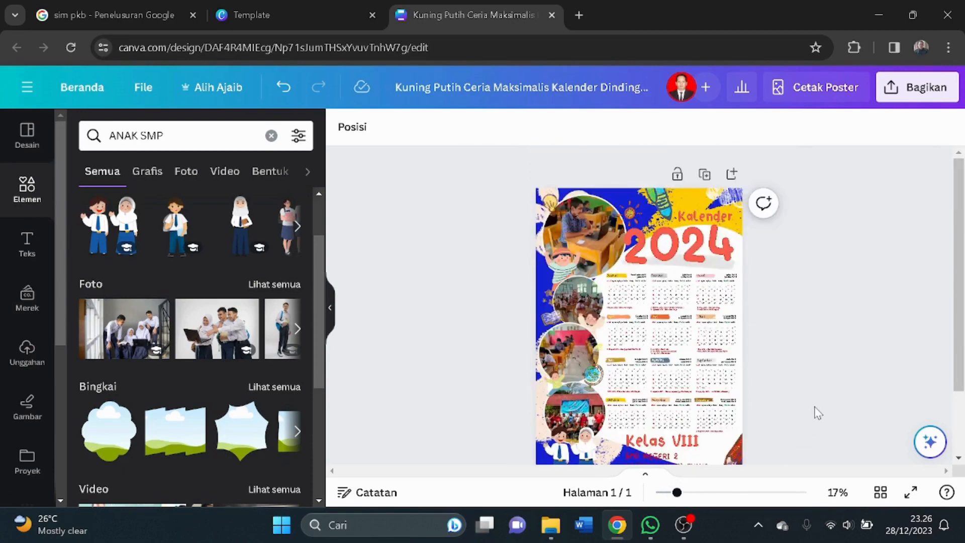
scroll(818, 413, down, 2)
drag(963, 309, 964, 271)
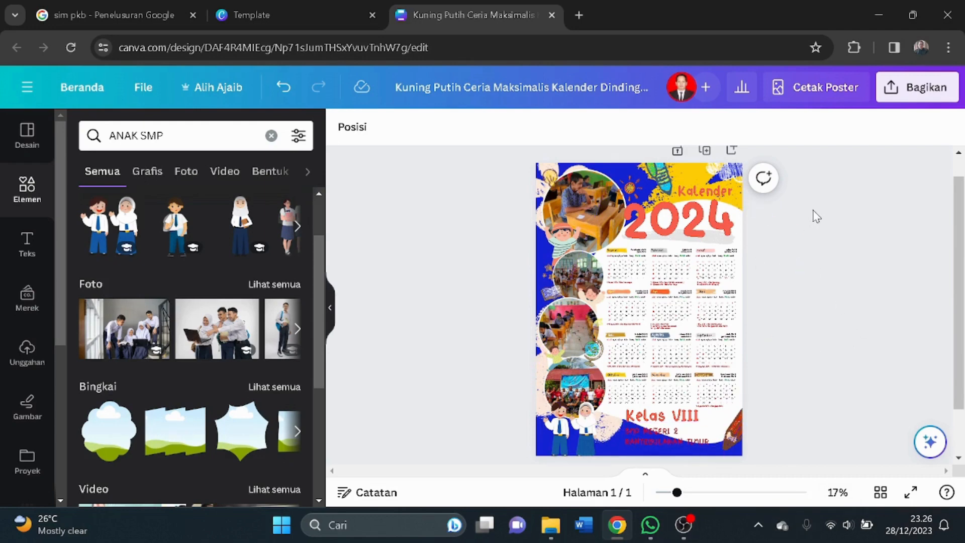
Export the calendar design for download with the file type PDF Standar
click(917, 87)
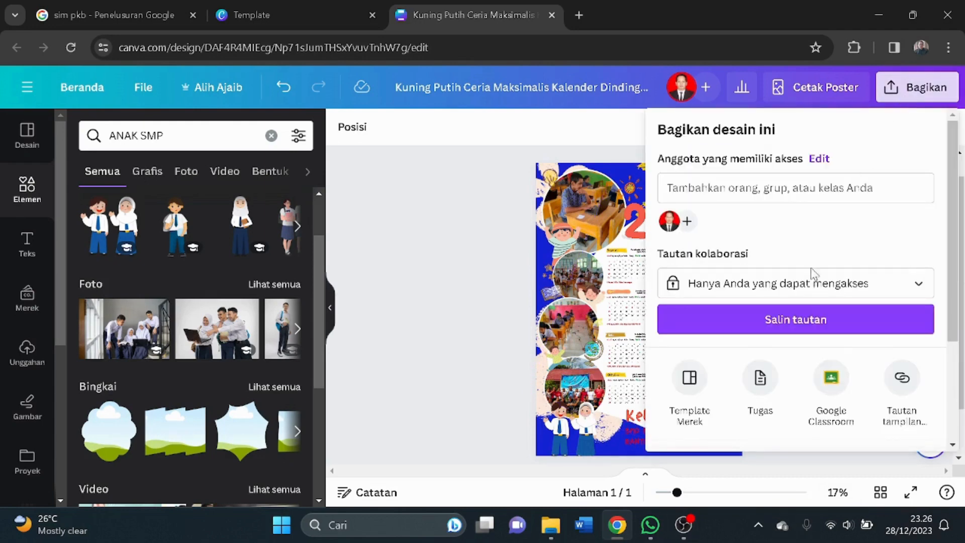
scroll(749, 397, down, 3)
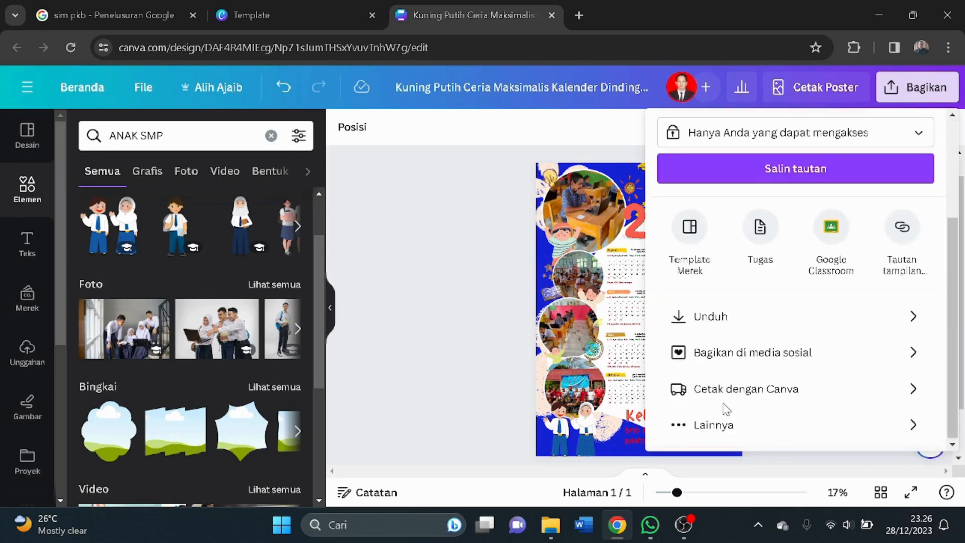
click(732, 325)
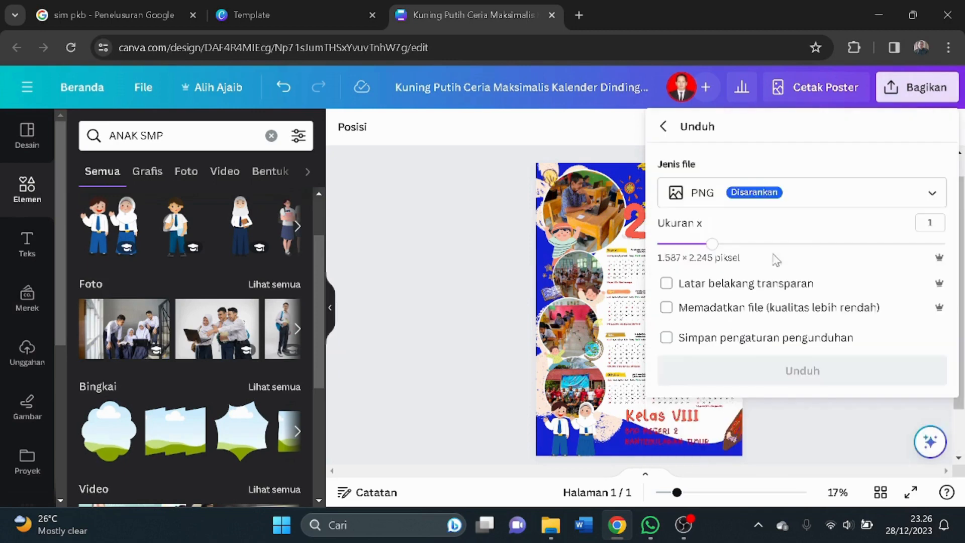
click(924, 200)
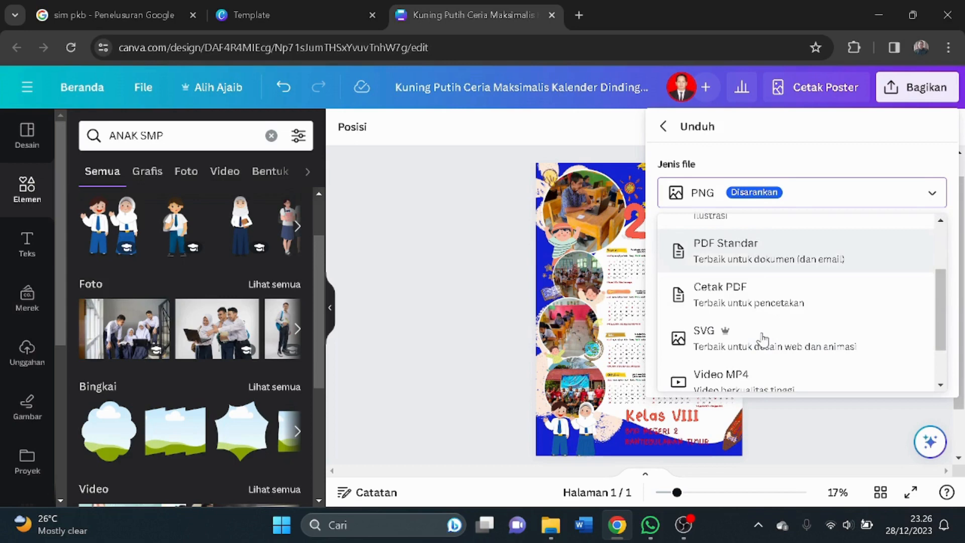
click(800, 259)
click(820, 303)
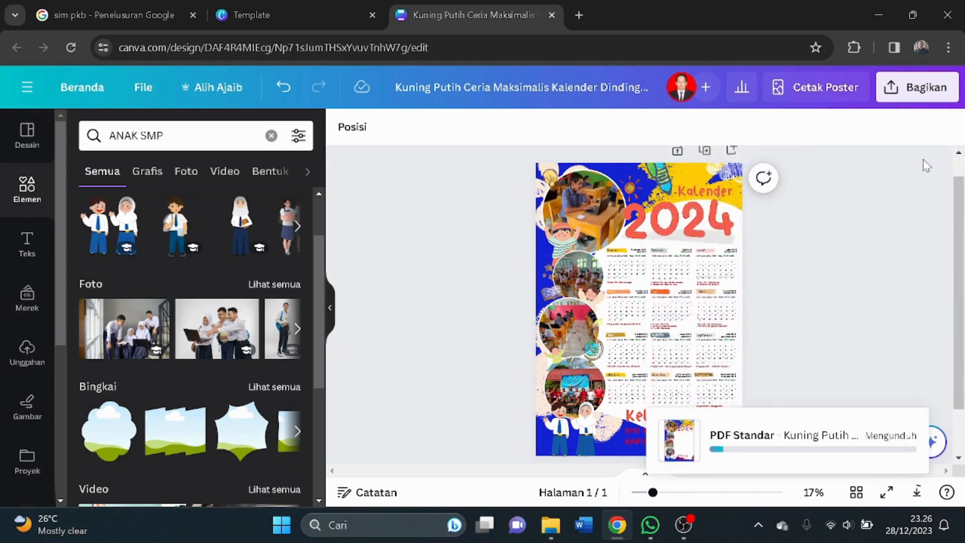
scroll(932, 217, up, 1)
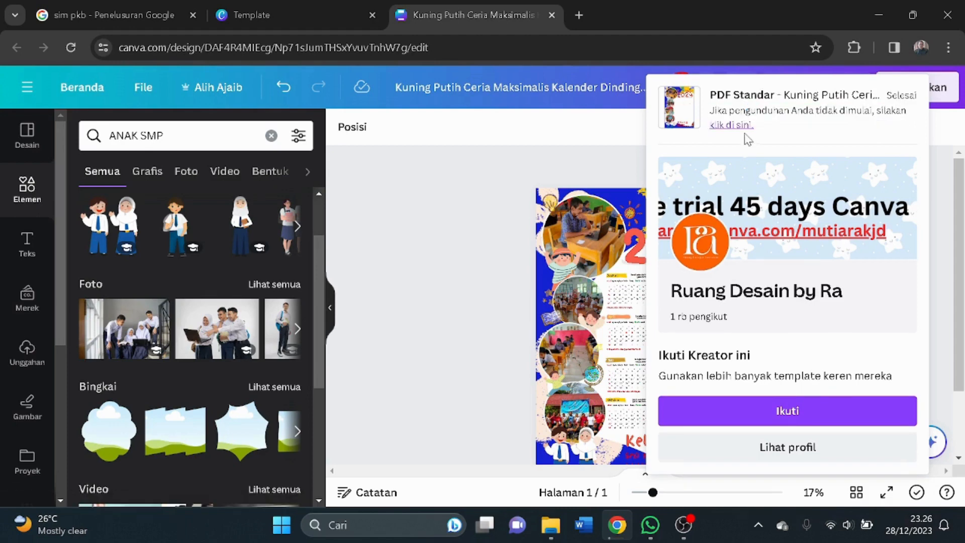
Start the PDF download manually and save the file in the Unduhan folder under its suggested name
click(732, 126)
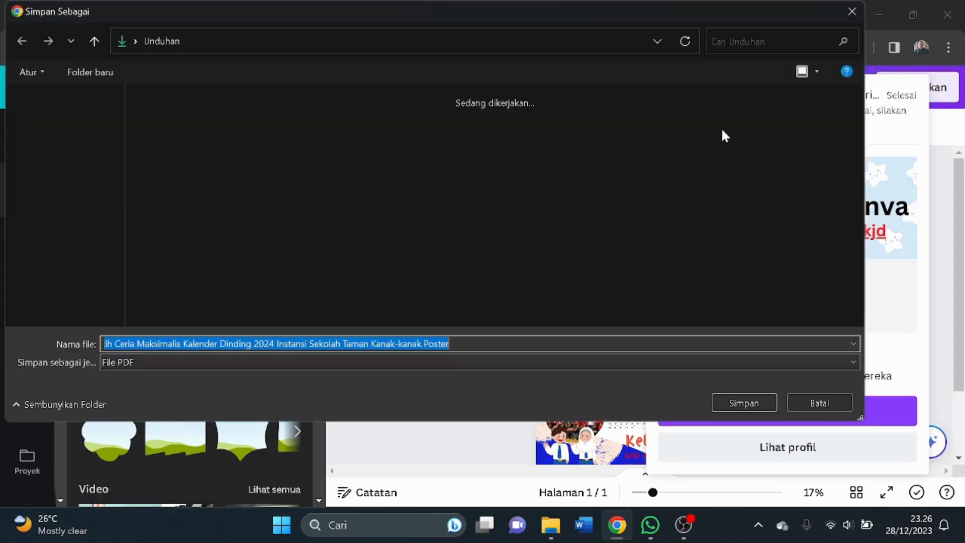
click(25, 265)
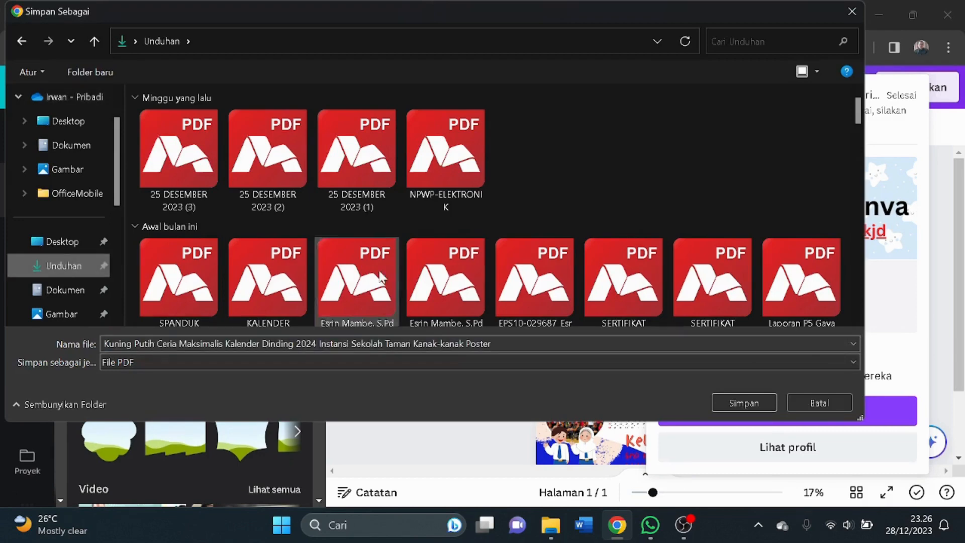
click(745, 403)
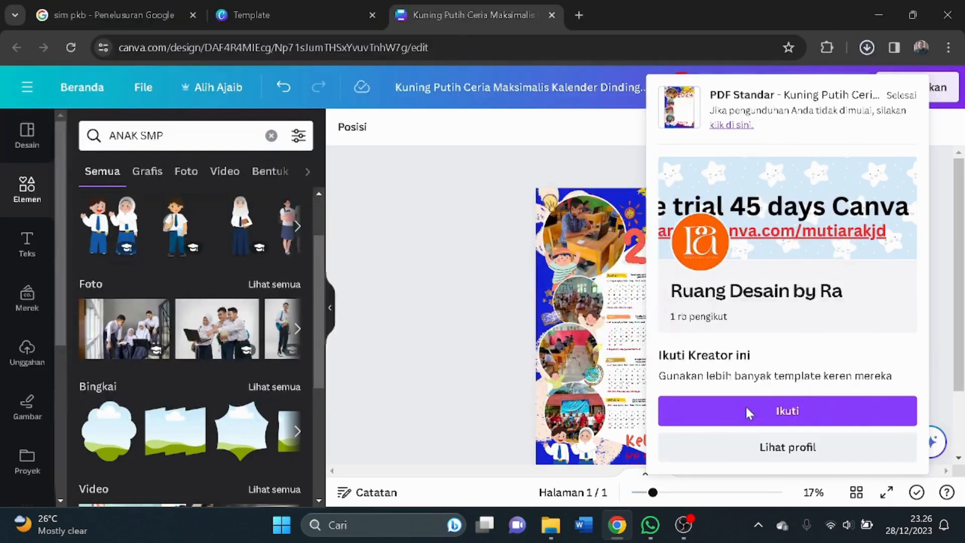
Switch to File Explorer and open the downloaded calendar PDF from the Unduhan folder
click(551, 525)
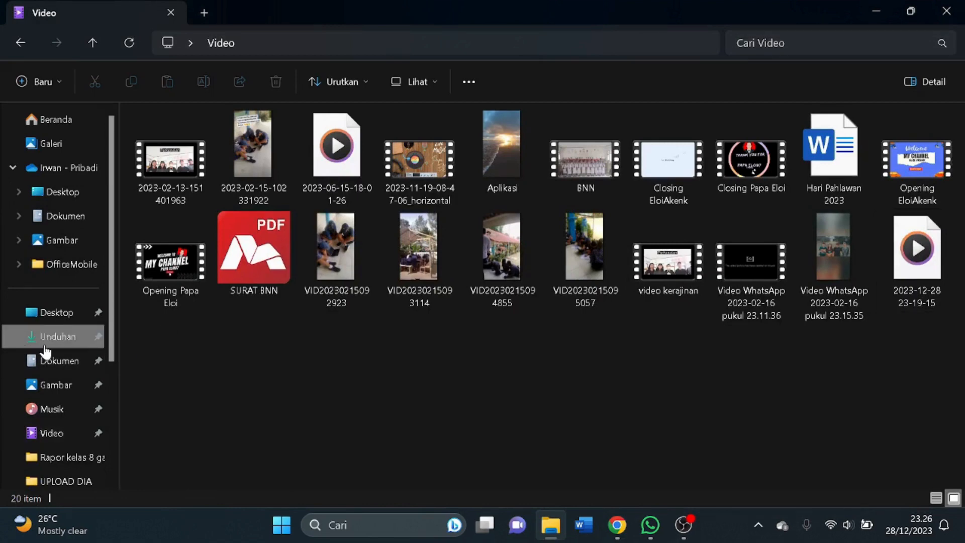
click(72, 337)
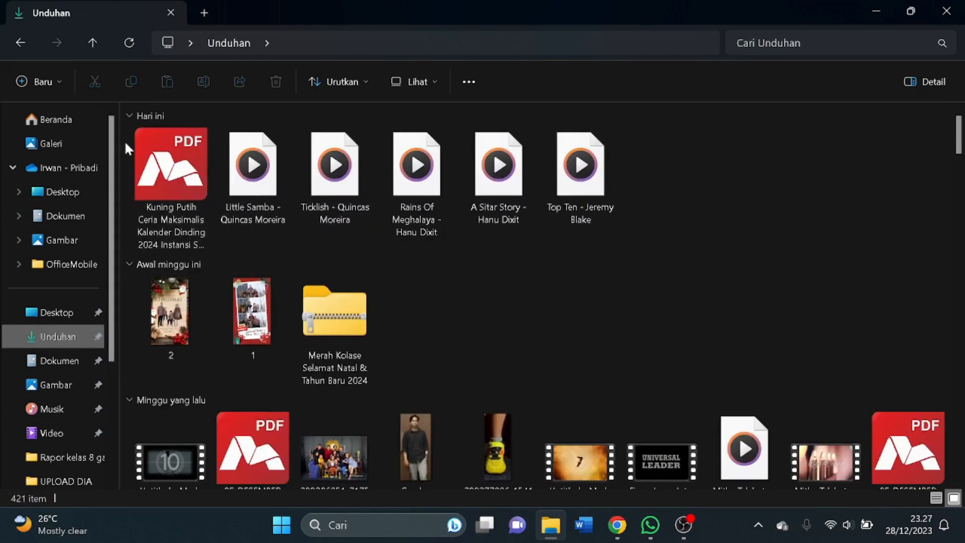
click(170, 150)
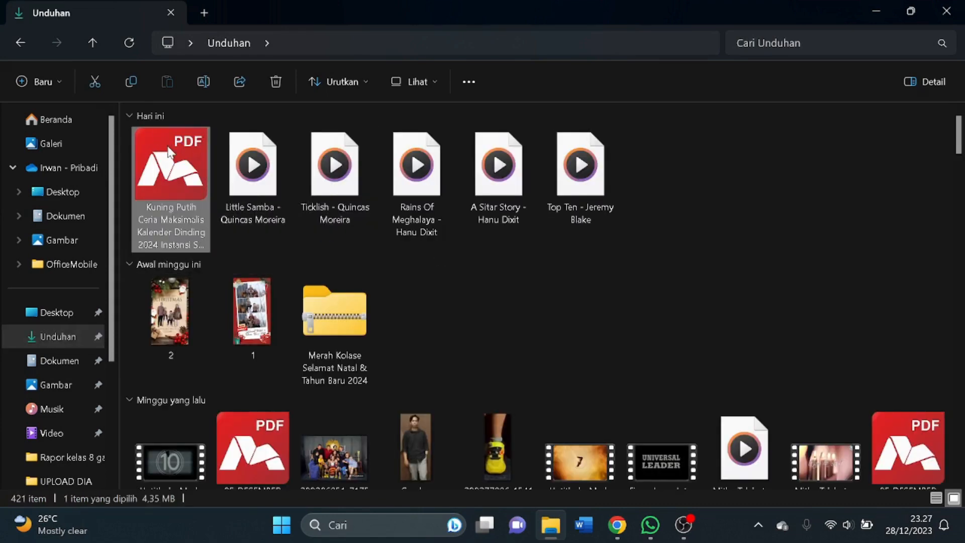
double_click(177, 176)
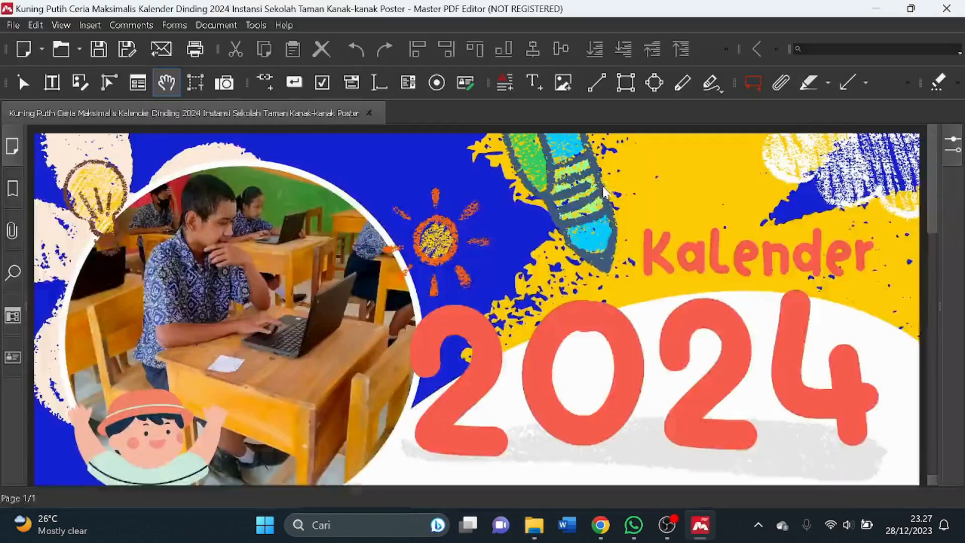
Examine the exported calendar PDF from the 2024 title through the photos and monthly grids to the class and school name
scroll(605, 192, down, 10)
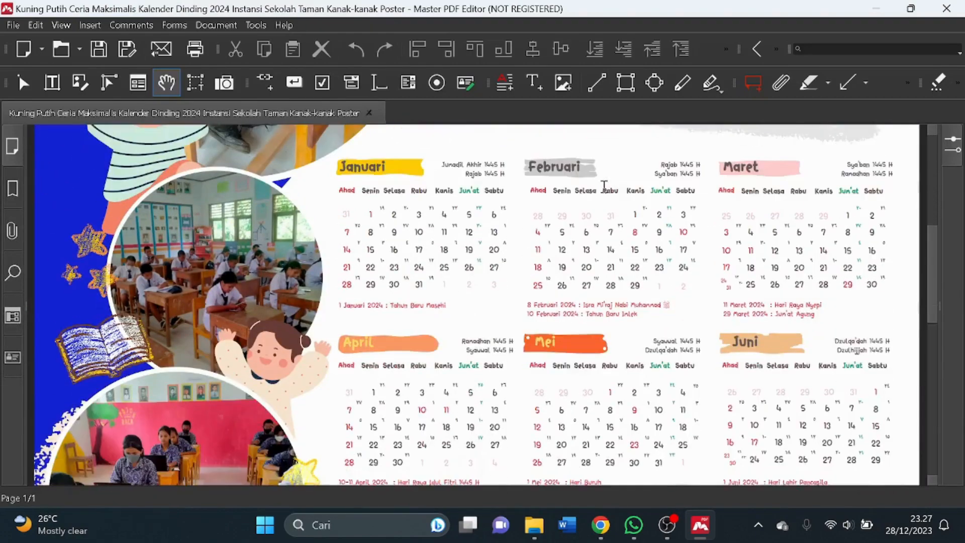
scroll(604, 186, down, 8)
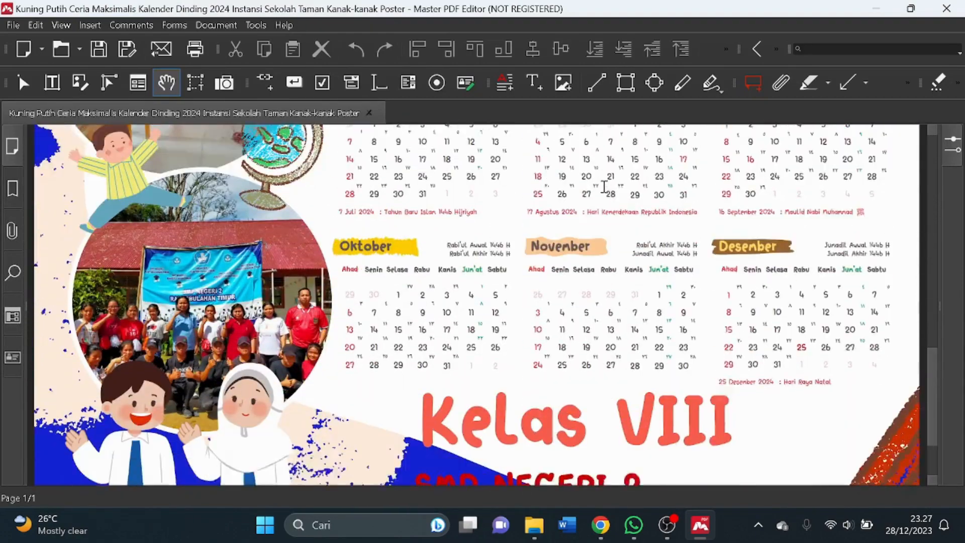
scroll(604, 187, down, 3)
scroll(603, 187, up, 20)
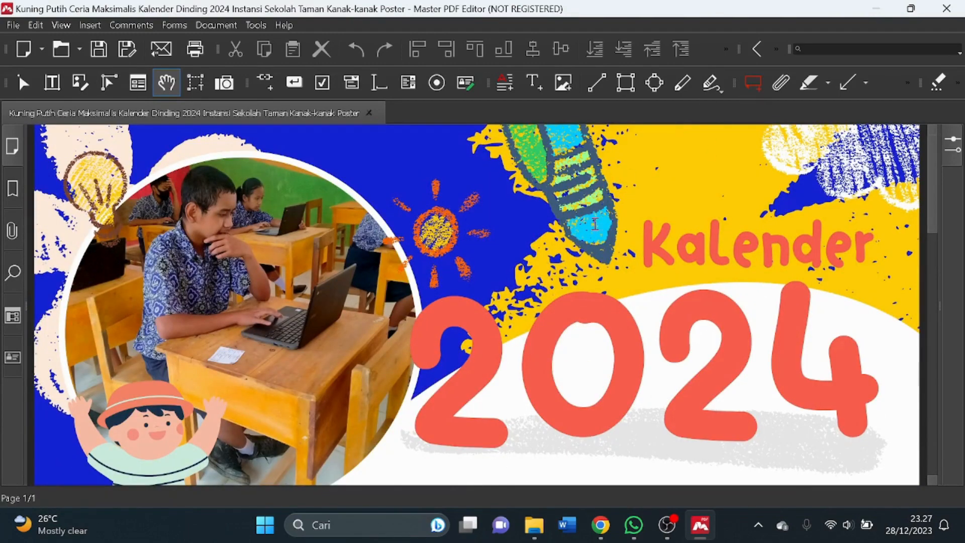
click(265, 525)
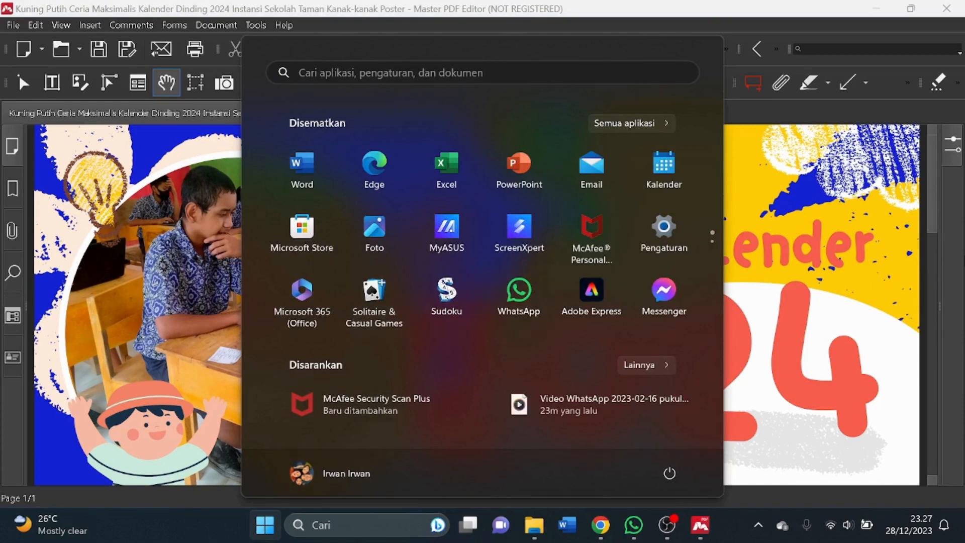
click(833, 270)
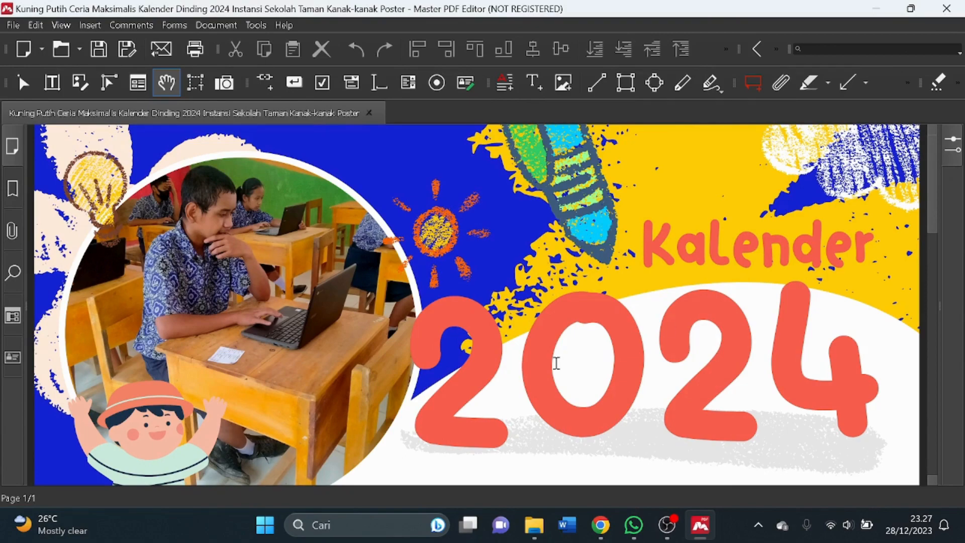
scroll(557, 362, down, 8)
scroll(558, 358, up, 8)
scroll(559, 357, down, 7)
scroll(559, 357, up, 6)
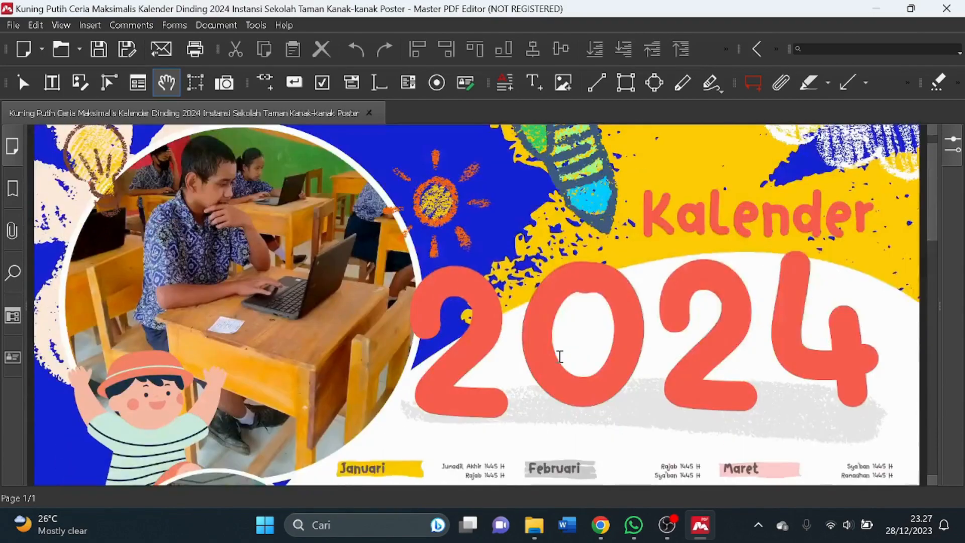
scroll(560, 357, up, 2)
scroll(559, 357, down, 8)
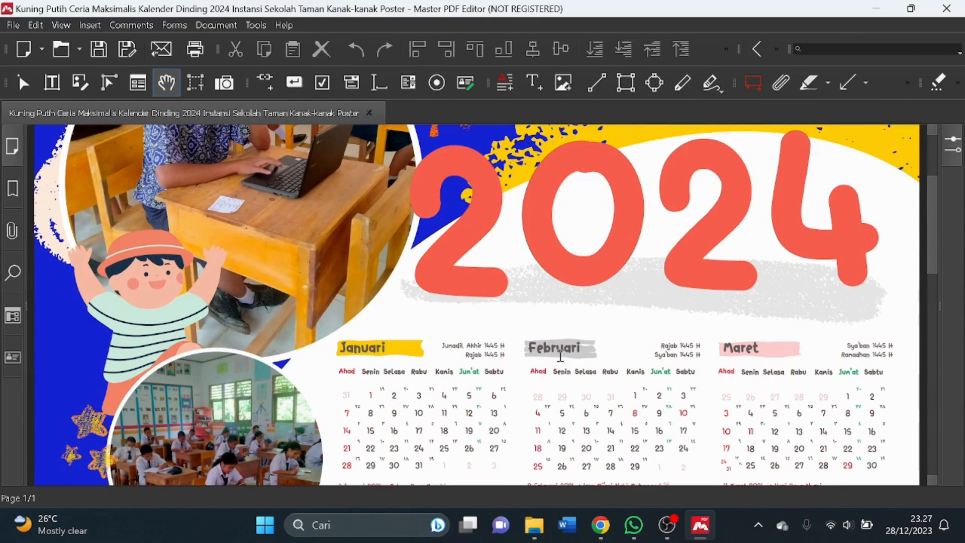
scroll(561, 356, down, 5)
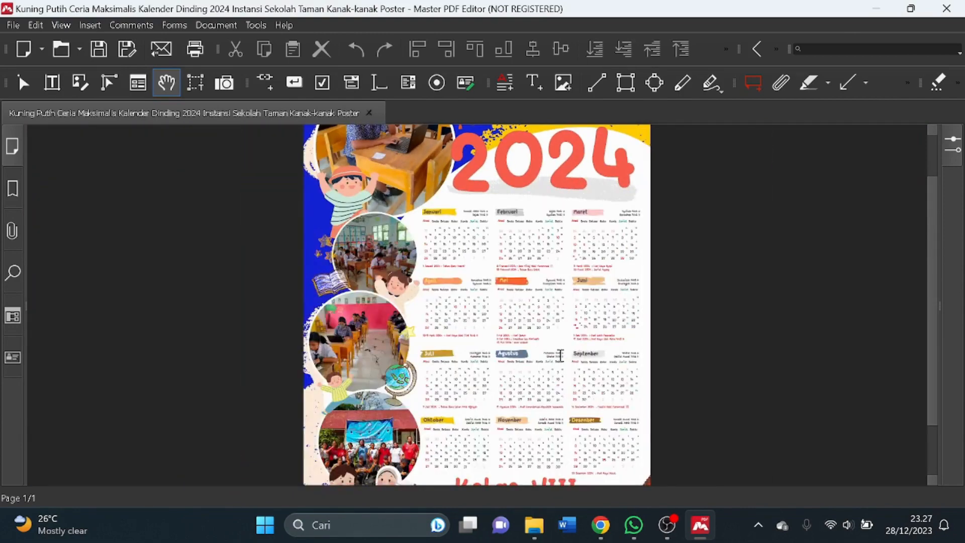
scroll(560, 355, up, 3)
scroll(560, 356, down, 6)
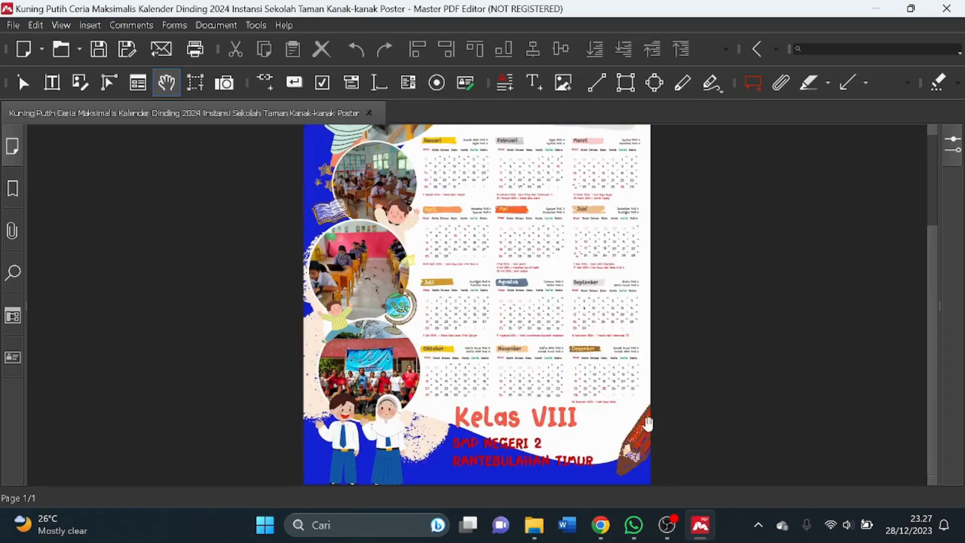
Switch back to the calendar design in Canva and dismiss the finished-download notice
click(604, 536)
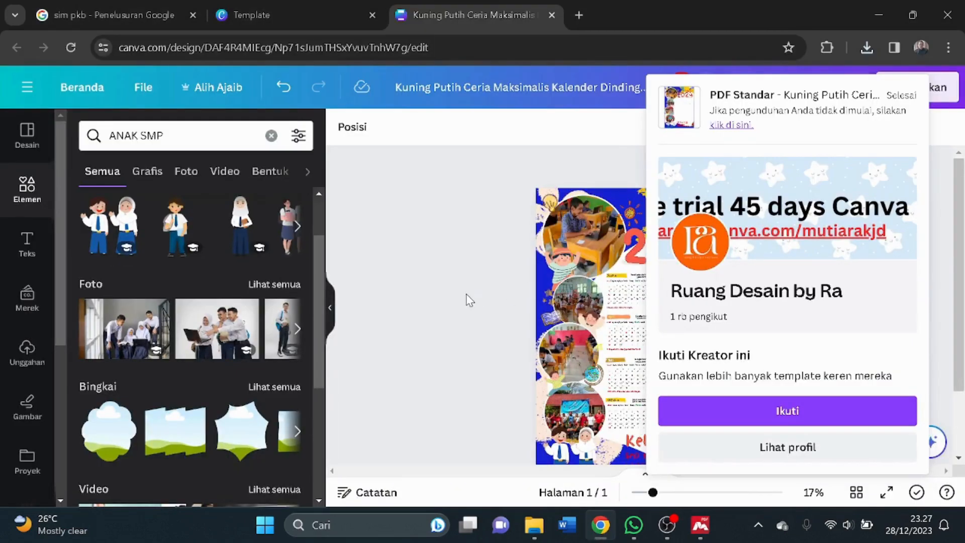
click(483, 171)
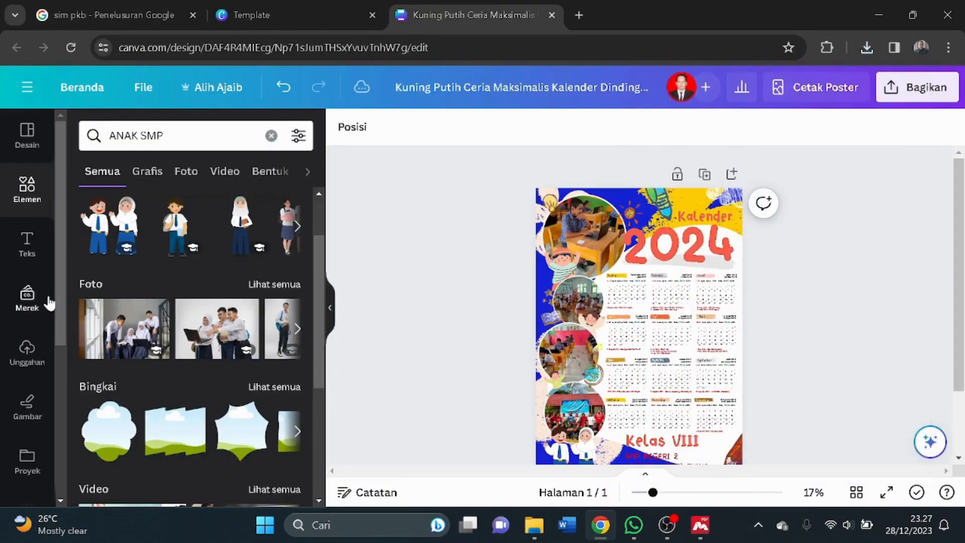